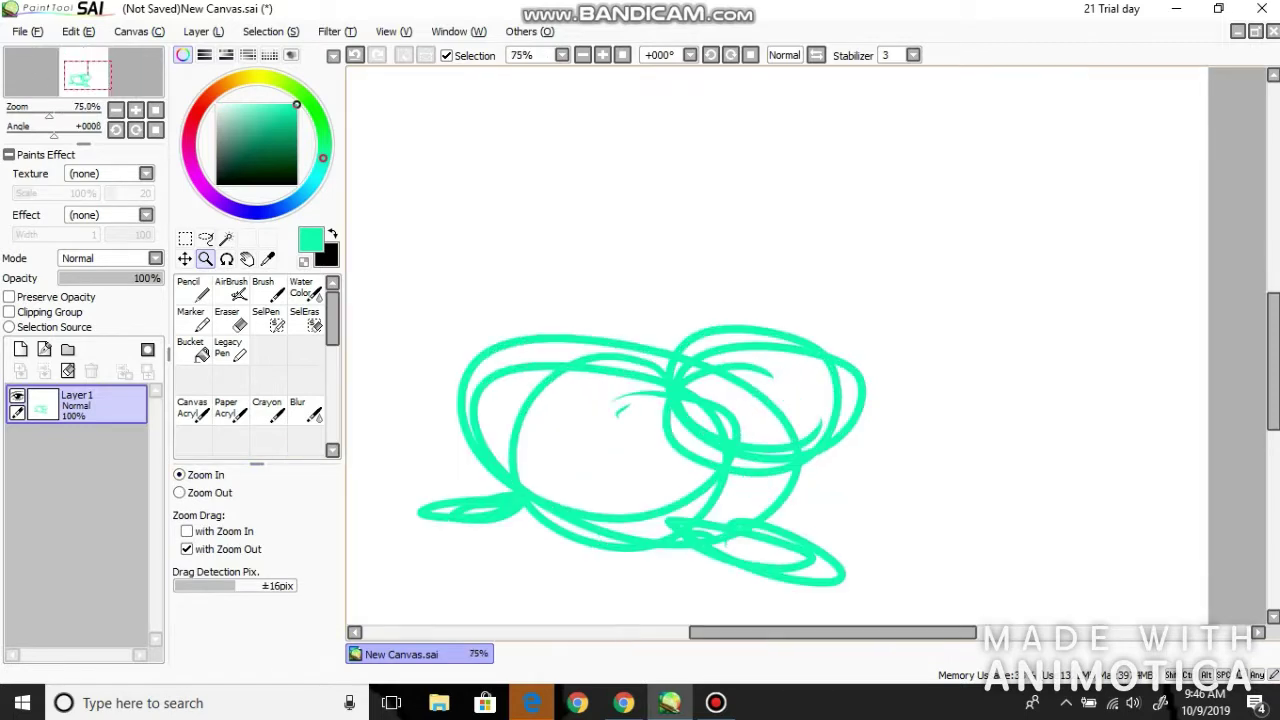
# On a new layer above the green construction shapes, sketch the ears, hair tuft and neck fluff in orange with the Pencil.
pyautogui.scroll(-1, 806, 345)
pyautogui.click(20, 348)
pyautogui.click(234, 80)
pyautogui.click(190, 290)
pyautogui.moveTo(687, 385); pyautogui.dragTo(707, 397)
pyautogui.moveTo(700, 270)
pyautogui.mouseDown()
pyautogui.moveTo(741, 350)
pyautogui.moveTo(686, 339)
pyautogui.moveTo(763, 318)
pyautogui.moveTo(802, 343)
pyautogui.moveTo(803, 382)
pyautogui.mouseUp()
pyautogui.hotkey('ctrl', 'z')
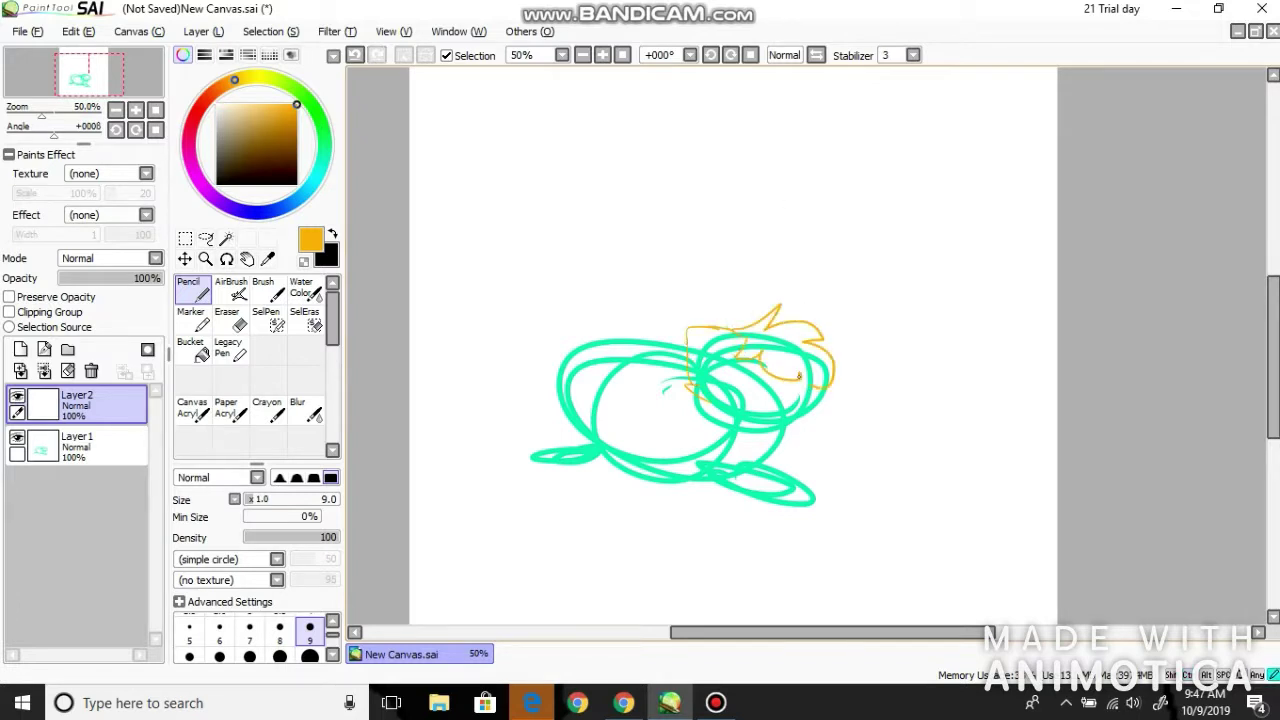
pyautogui.moveTo(686, 358); pyautogui.dragTo(726, 422)
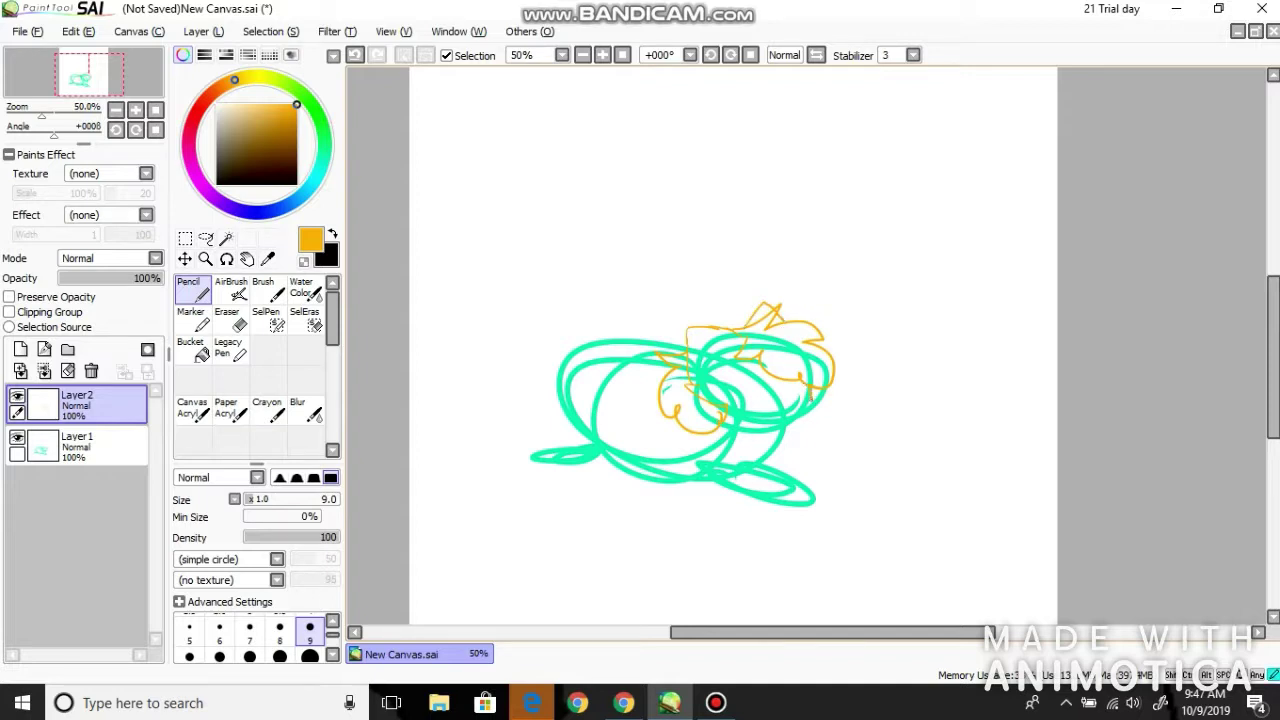
# Sketch the animal's chest fur, eye, nose and muzzle in orange.
pyautogui.moveTo(804, 432)
pyautogui.mouseDown()
pyautogui.moveTo(776, 434)
pyautogui.moveTo(778, 467)
pyautogui.mouseUp()
pyautogui.moveTo(785, 392); pyautogui.dragTo(788, 405)
pyautogui.moveTo(813, 418); pyautogui.dragTo(826, 418)
# Sketch the rump, back and large curled tail in orange.
pyautogui.moveTo(596, 366); pyautogui.dragTo(578, 444)
pyautogui.moveTo(566, 322)
pyautogui.mouseDown()
pyautogui.moveTo(600, 205)
pyautogui.moveTo(616, 340)
pyautogui.mouseUp()
pyautogui.moveTo(554, 285); pyautogui.dragTo(578, 362)
# Sketch the belly and front legs in orange, undoing the first paw strokes and redrawing them.
pyautogui.moveTo(620, 419)
pyautogui.mouseDown()
pyautogui.moveTo(596, 467)
pyautogui.moveTo(567, 431)
pyautogui.moveTo(566, 445)
pyautogui.moveTo(590, 467)
pyautogui.moveTo(675, 477)
pyautogui.moveTo(780, 516)
pyautogui.mouseUp()
pyautogui.moveTo(730, 452); pyautogui.dragTo(744, 460)
pyautogui.moveTo(780, 508); pyautogui.dragTo(792, 518)
pyautogui.moveTo(784, 462); pyautogui.dragTo(820, 502)
pyautogui.hotkey('ctrl', 'z')
pyautogui.hotkey('ctrl', 'z')
pyautogui.hotkey('ctrl', 'z')
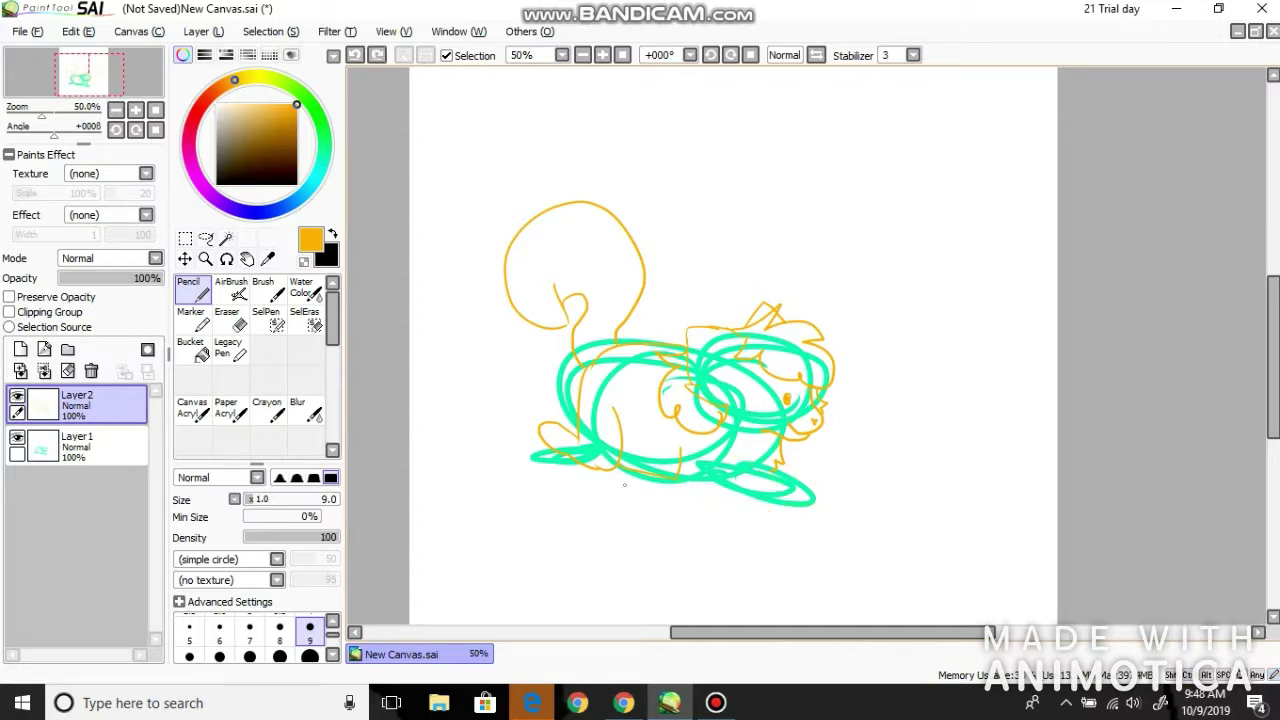
pyautogui.moveTo(768, 488); pyautogui.dragTo(676, 484)
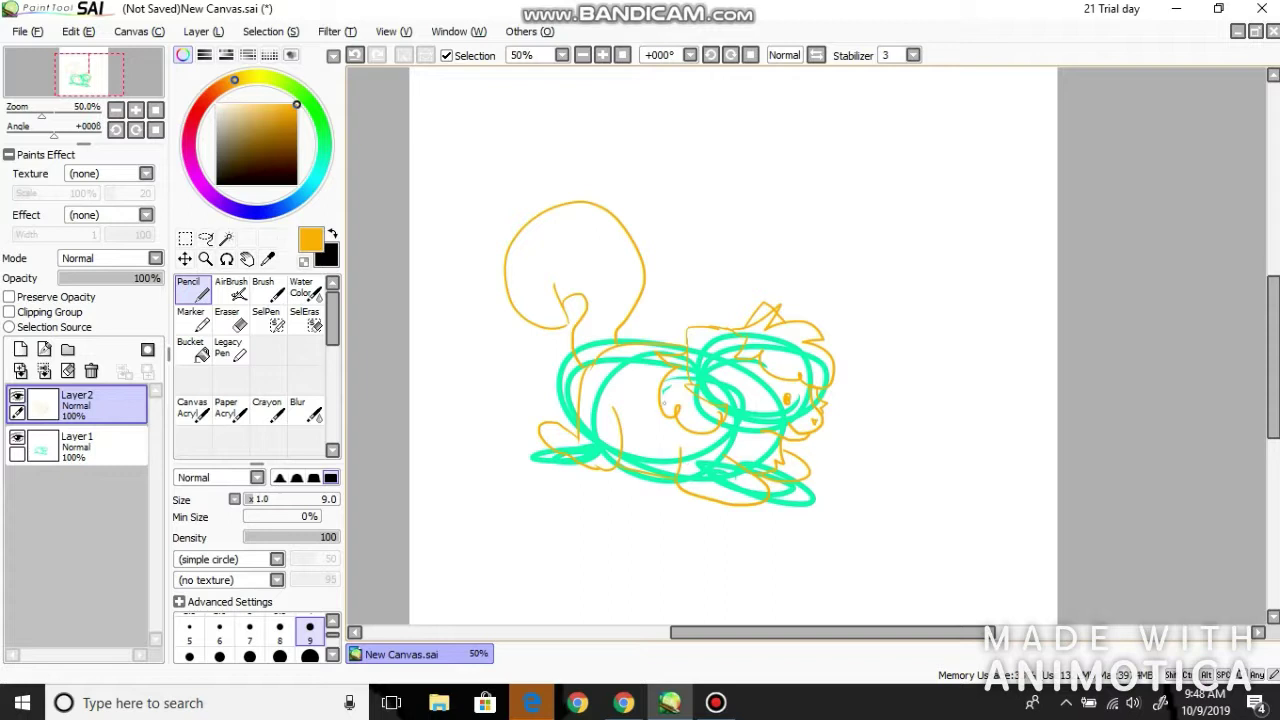
# On another new layer, ink the ears, hair and neck fluff in black with the Pencil over the orange sketch.
pyautogui.click(20, 349)
pyautogui.click(217, 184)
pyautogui.click(205, 259)
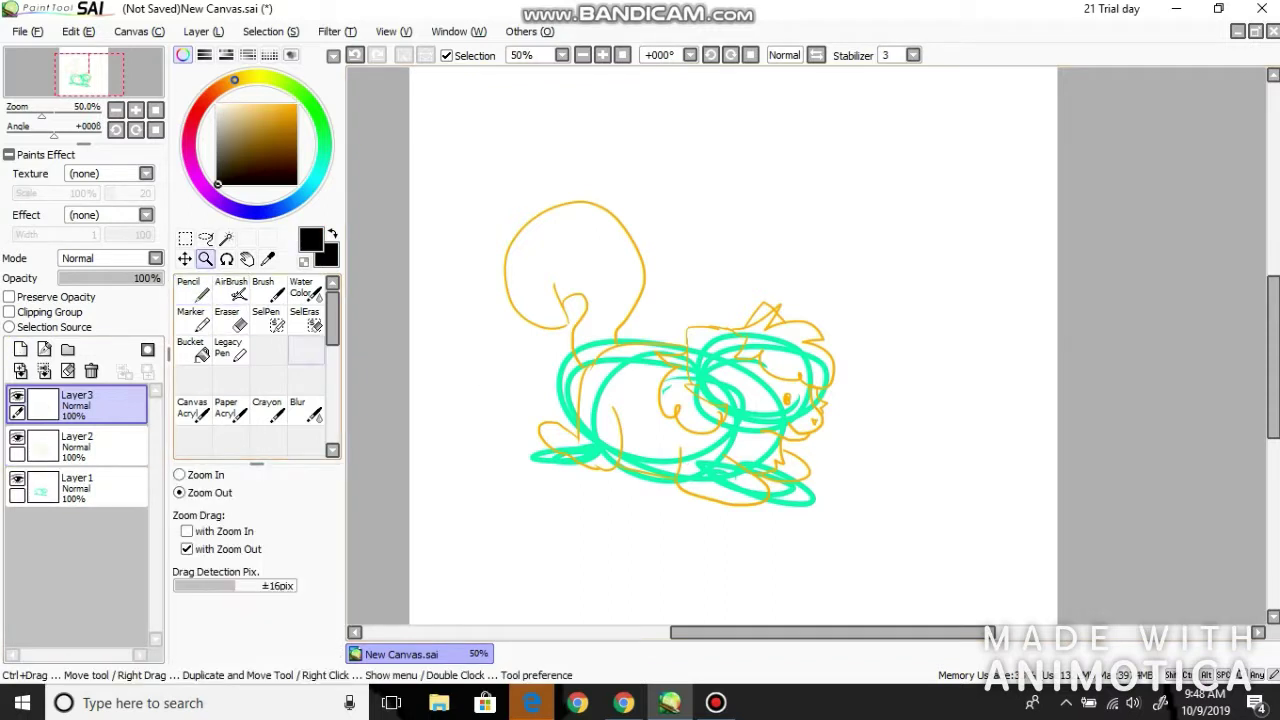
pyautogui.click(705, 386)
pyautogui.click(190, 290)
pyautogui.moveTo(740, 425)
pyautogui.mouseDown()
pyautogui.moveTo(657, 381)
pyautogui.moveTo(715, 395)
pyautogui.moveTo(768, 266)
pyautogui.moveTo(790, 273)
pyautogui.moveTo(852, 218)
pyautogui.moveTo(820, 280)
pyautogui.moveTo(940, 290)
pyautogui.moveTo(925, 310)
pyautogui.moveTo(960, 408)
pyautogui.moveTo(890, 373)
pyautogui.mouseUp()
pyautogui.moveTo(787, 287)
pyautogui.mouseDown()
pyautogui.moveTo(761, 332)
pyautogui.moveTo(813, 325)
pyautogui.moveTo(895, 376)
pyautogui.mouseUp()
pyautogui.moveTo(782, 265)
pyautogui.mouseDown()
pyautogui.moveTo(813, 220)
pyautogui.moveTo(853, 245)
pyautogui.mouseUp()
pyautogui.moveTo(594, 316)
pyautogui.mouseDown()
pyautogui.moveTo(638, 356)
pyautogui.moveTo(615, 451)
pyautogui.moveTo(726, 490)
pyautogui.mouseUp()
pyautogui.moveTo(716, 424)
pyautogui.mouseDown()
pyautogui.moveTo(772, 438)
pyautogui.moveTo(723, 488)
pyautogui.mouseUp()
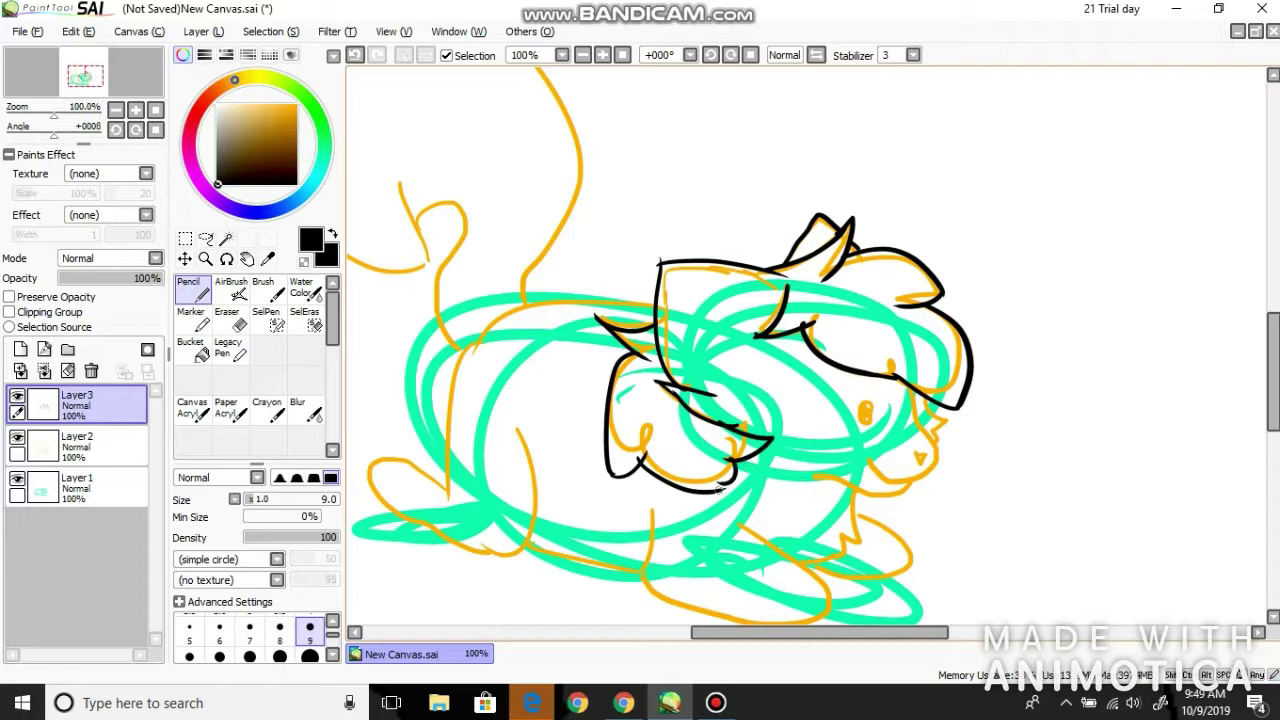
# Ink the muzzle, nose and mouth in black, then erase and redraw the jaw line.
pyautogui.moveTo(926, 396)
pyautogui.mouseDown()
pyautogui.moveTo(955, 436)
pyautogui.moveTo(928, 442)
pyautogui.moveTo(900, 491)
pyautogui.moveTo(816, 477)
pyautogui.moveTo(932, 466)
pyautogui.mouseUp()
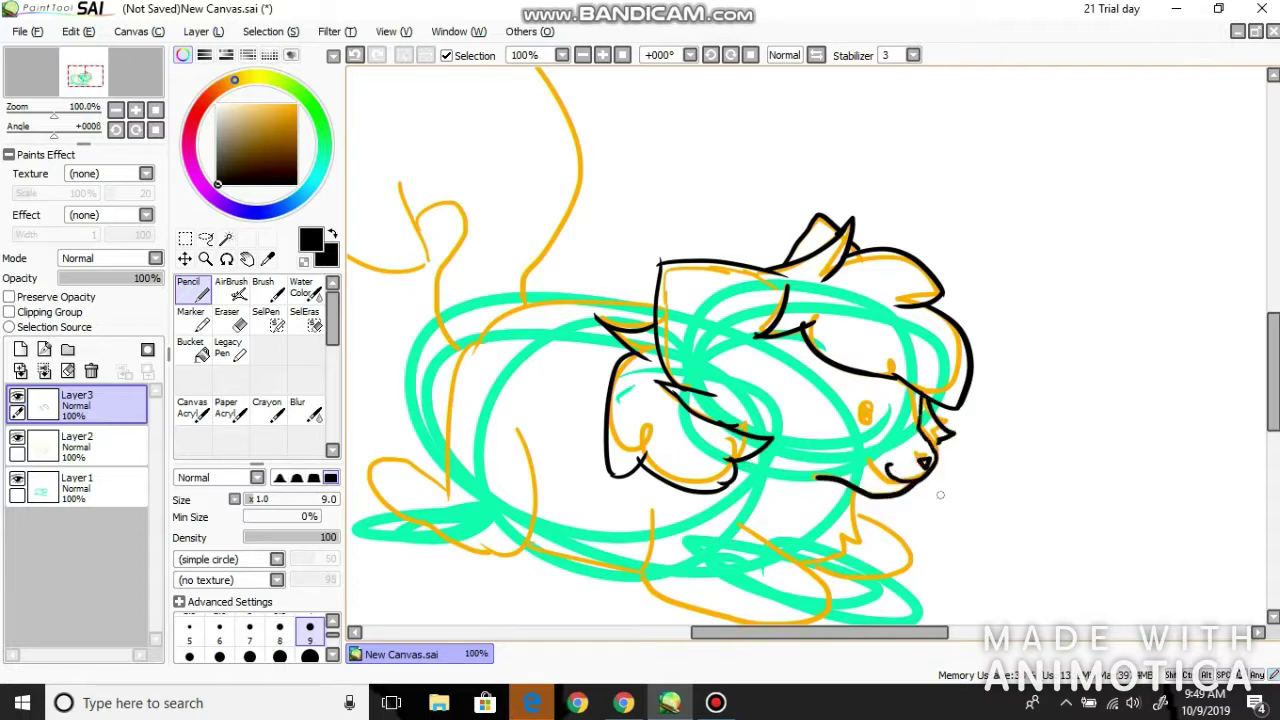
pyautogui.click(187, 318)
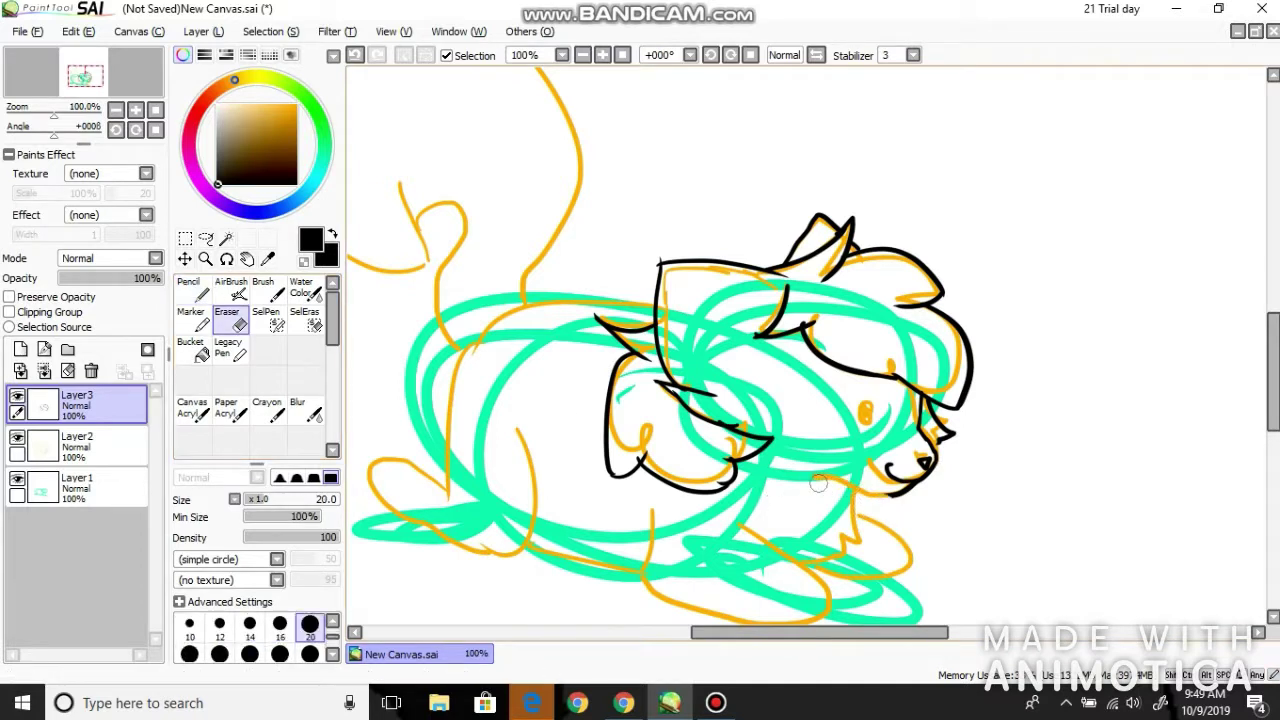
pyautogui.press('n')
pyautogui.moveTo(890, 493); pyautogui.dragTo(818, 487)
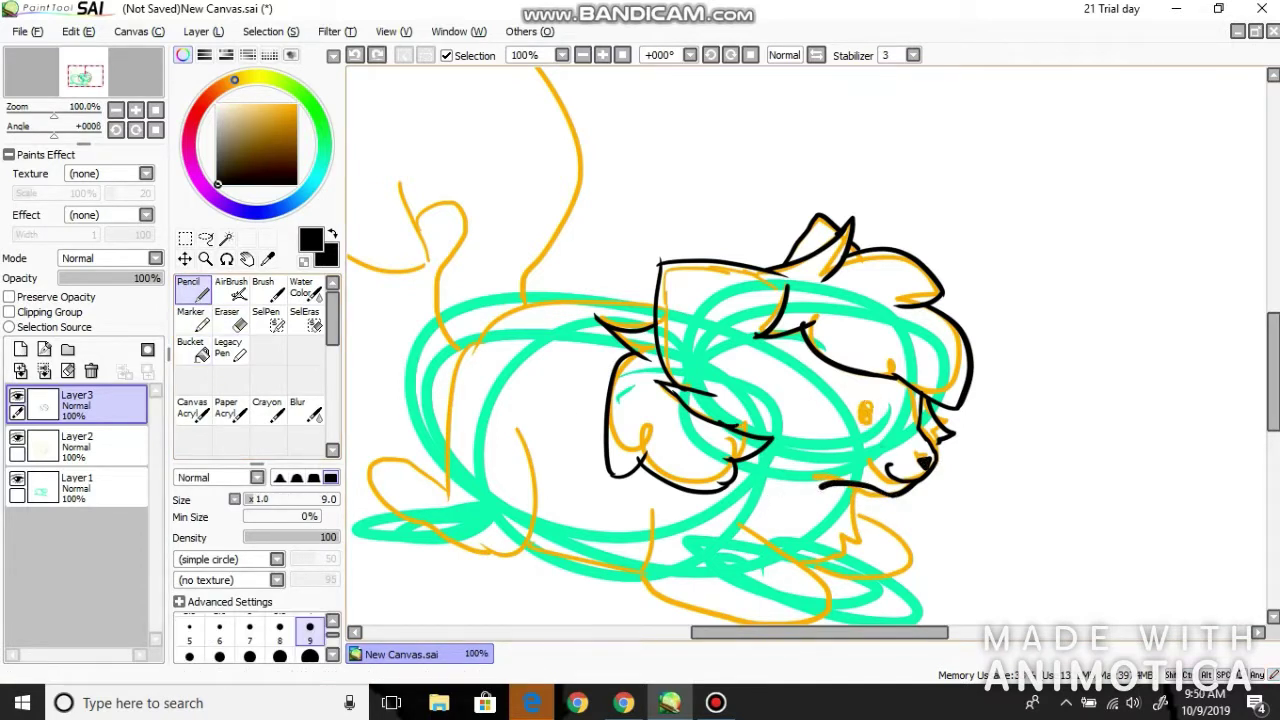
# Paint the eye bright green with a darker green pupil.
pyautogui.click(306, 98)
pyautogui.moveTo(856, 414)
pyautogui.mouseDown()
pyautogui.moveTo(860, 404)
pyautogui.moveTo(870, 420)
pyautogui.moveTo(862, 400)
pyautogui.mouseUp()
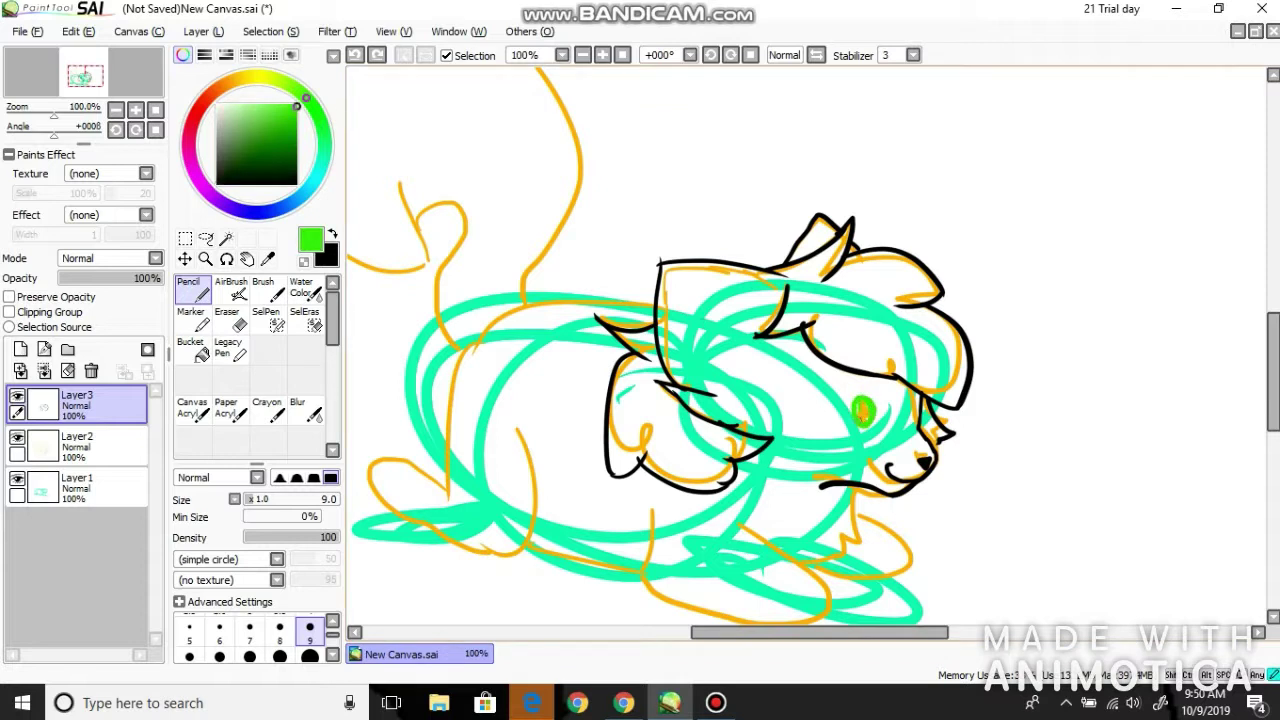
pyautogui.click(293, 139)
pyautogui.click(865, 408)
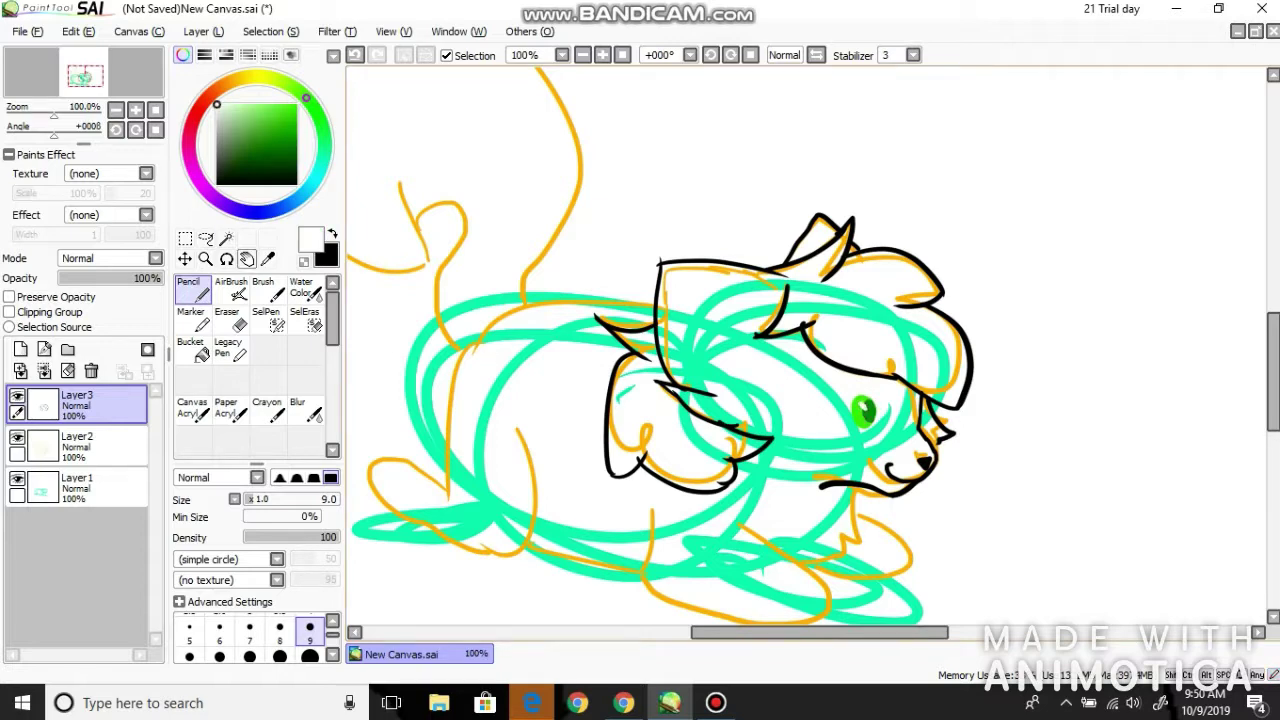
# Add a white highlight and thin black lash details to the eye, using brush size 4 for the fine lines.
pyautogui.keyDown('alt'); pyautogui.click(860, 378); pyautogui.keyUp('alt')
pyautogui.moveTo(870, 400)
pyautogui.mouseDown()
pyautogui.moveTo(846, 394)
pyautogui.moveTo(854, 404)
pyautogui.mouseUp()
pyautogui.hotkey('ctrl', 'z')
pyautogui.scroll(2, 310, 640)
pyautogui.click(310, 630)
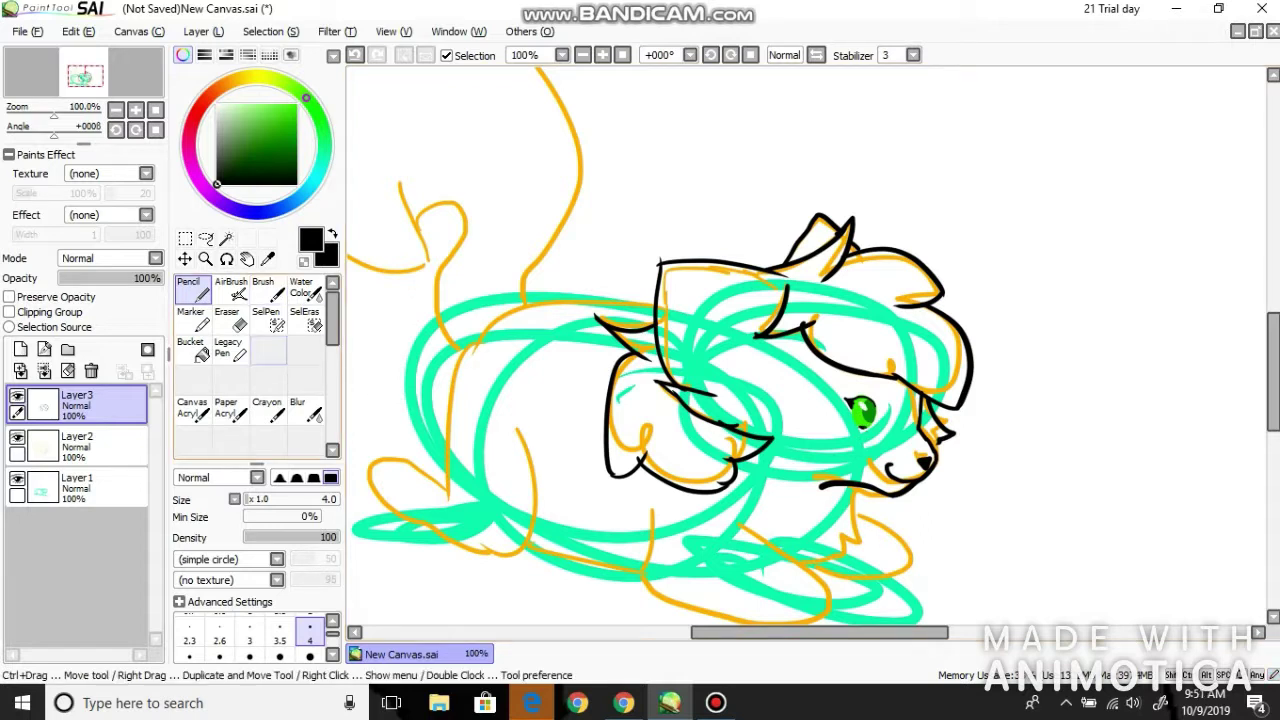
# Set the Pencil size to 9 and ink the chest fur and both front legs with their toes in black.
pyautogui.click(310, 656)
pyautogui.moveTo(852, 488)
pyautogui.mouseDown()
pyautogui.moveTo(856, 548)
pyautogui.moveTo(800, 562)
pyautogui.mouseUp()
pyautogui.moveTo(866, 512)
pyautogui.mouseDown()
pyautogui.moveTo(908, 556)
pyautogui.moveTo(848, 576)
pyautogui.moveTo(810, 565)
pyautogui.moveTo(902, 566)
pyautogui.mouseUp()
pyautogui.hscroll(-3, 875, 520)
pyautogui.scroll(-3, 880, 555)
pyautogui.hscroll(-1, 880, 555)
pyautogui.moveTo(830, 405)
pyautogui.mouseDown()
pyautogui.moveTo(905, 482)
pyautogui.moveTo(910, 530)
pyautogui.moveTo(860, 537)
pyautogui.moveTo(797, 511)
pyautogui.moveTo(752, 474)
pyautogui.moveTo(730, 406)
pyautogui.mouseUp()
pyautogui.moveTo(866, 514); pyautogui.dragTo(886, 532)
pyautogui.moveTo(906, 506); pyautogui.dragTo(893, 536)
pyautogui.scroll(2, 810, 505)
pyautogui.hscroll(-7, 810, 505)
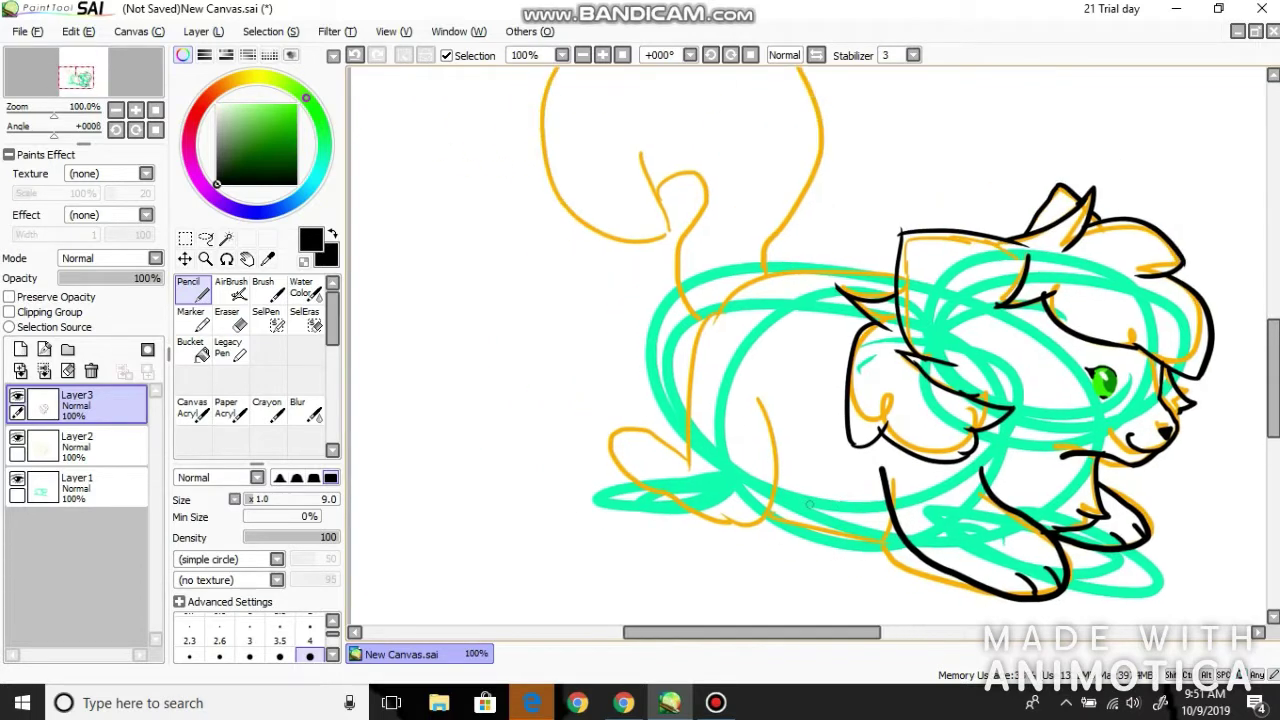
# Ink the hind leg with its paw pads, the belly line and the back in black.
pyautogui.moveTo(812, 390)
pyautogui.mouseDown()
pyautogui.moveTo(838, 487)
pyautogui.moveTo(781, 521)
pyautogui.moveTo(728, 497)
pyautogui.moveTo(675, 448)
pyautogui.moveTo(681, 420)
pyautogui.moveTo(690, 457)
pyautogui.mouseUp()
pyautogui.press('e')
pyautogui.press('n')
pyautogui.moveTo(758, 326)
pyautogui.mouseDown()
pyautogui.moveTo(753, 454)
pyautogui.moveTo(700, 431)
pyautogui.moveTo(674, 436)
pyautogui.moveTo(703, 486)
pyautogui.moveTo(700, 456)
pyautogui.mouseUp()
pyautogui.hscroll(3, 749, 329)
pyautogui.moveTo(845, 541); pyautogui.dragTo(714, 506)
pyautogui.moveTo(838, 272)
pyautogui.mouseDown()
pyautogui.moveTo(777, 260)
pyautogui.moveTo(654, 312)
pyautogui.moveTo(525, 392)
pyautogui.moveTo(649, 142)
pyautogui.moveTo(734, 359)
pyautogui.moveTo(686, 432)
pyautogui.mouseUp()
# Ink the large curled tail and its inner curl in black.
pyautogui.scroll(3, 697, 345)
pyautogui.moveTo(594, 298); pyautogui.dragTo(602, 258)
pyautogui.moveTo(619, 349)
pyautogui.mouseDown()
pyautogui.moveTo(591, 441)
pyautogui.moveTo(622, 510)
pyautogui.mouseUp()
pyautogui.moveTo(592, 280)
pyautogui.mouseDown()
pyautogui.moveTo(618, 316)
pyautogui.moveTo(614, 358)
pyautogui.mouseUp()
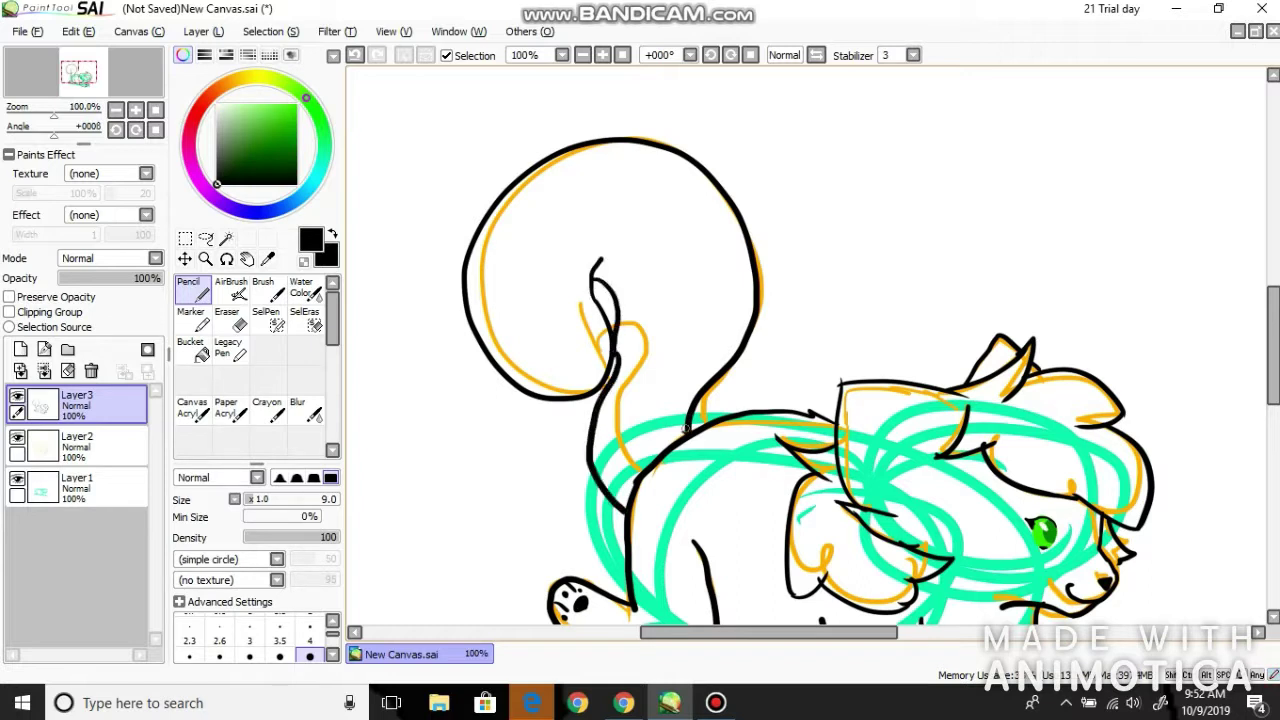
# Hide the green construction layer and the orange sketch layer so only the line art shows.
pyautogui.click(17, 483)
pyautogui.click(17, 441)
pyautogui.moveTo(800, 450); pyautogui.dragTo(740, 300)
pyautogui.scroll(-1, 782, 258)
# Reduce the Pencil size to 4 and draw the inner contour of the near ear in black.
pyautogui.keyDown('alt'); pyautogui.click(782, 258); pyautogui.keyUp('alt')
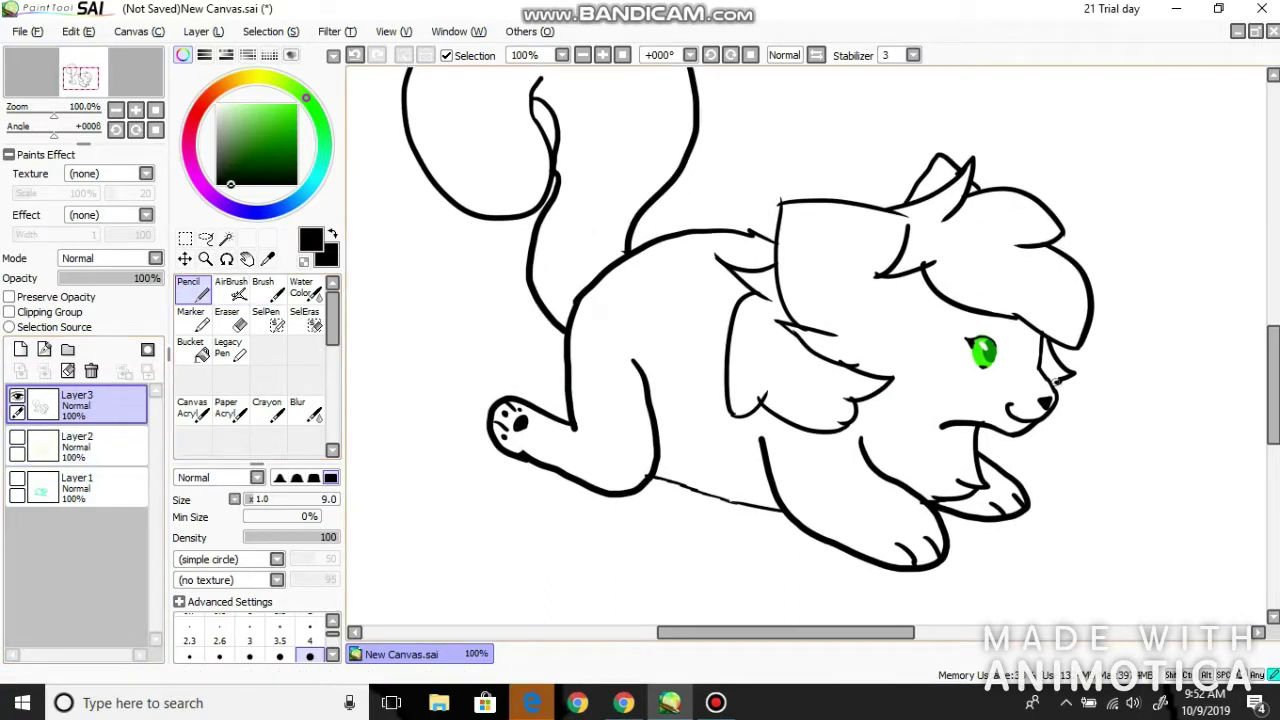
pyautogui.press('[')
pyautogui.press('[')
pyautogui.press('[')
pyautogui.press('[')
pyautogui.press('[')
pyautogui.moveTo(787, 215)
pyautogui.mouseDown()
pyautogui.moveTo(855, 325)
pyautogui.moveTo(824, 330)
pyautogui.mouseUp()
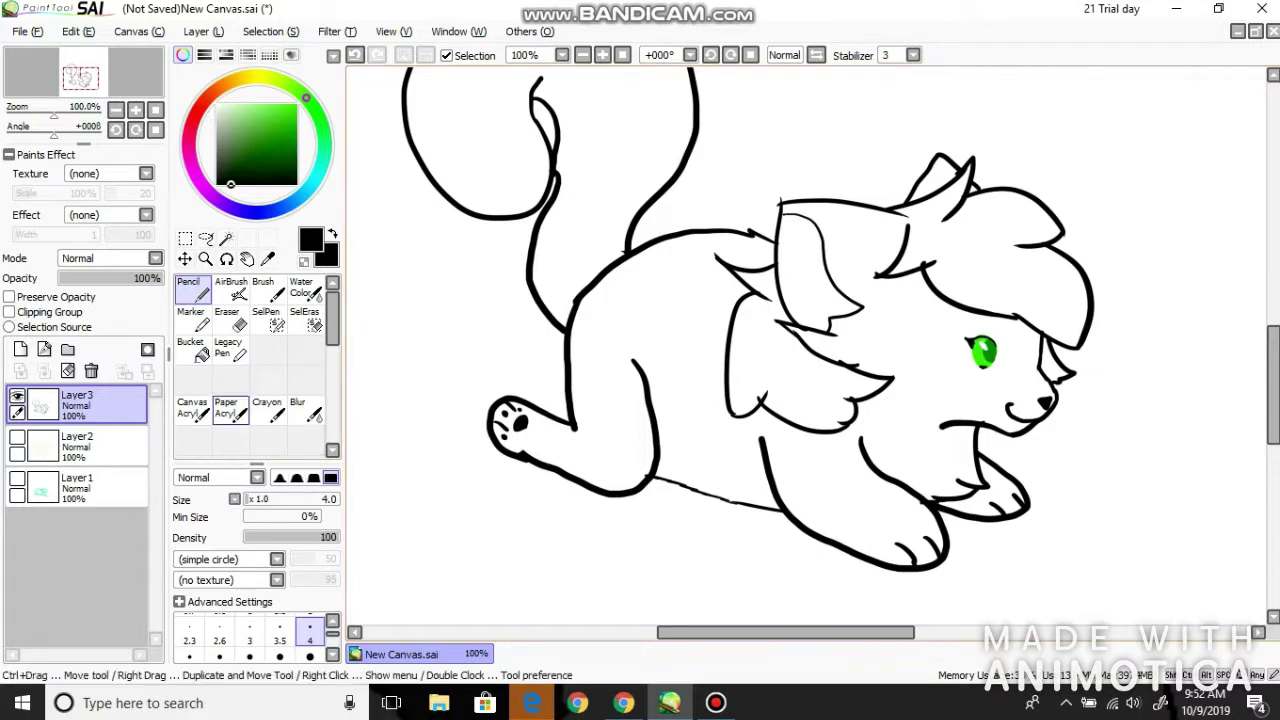
# Draw thin dark grey marking lines across both sides of the curled tail.
pyautogui.click(190, 348)
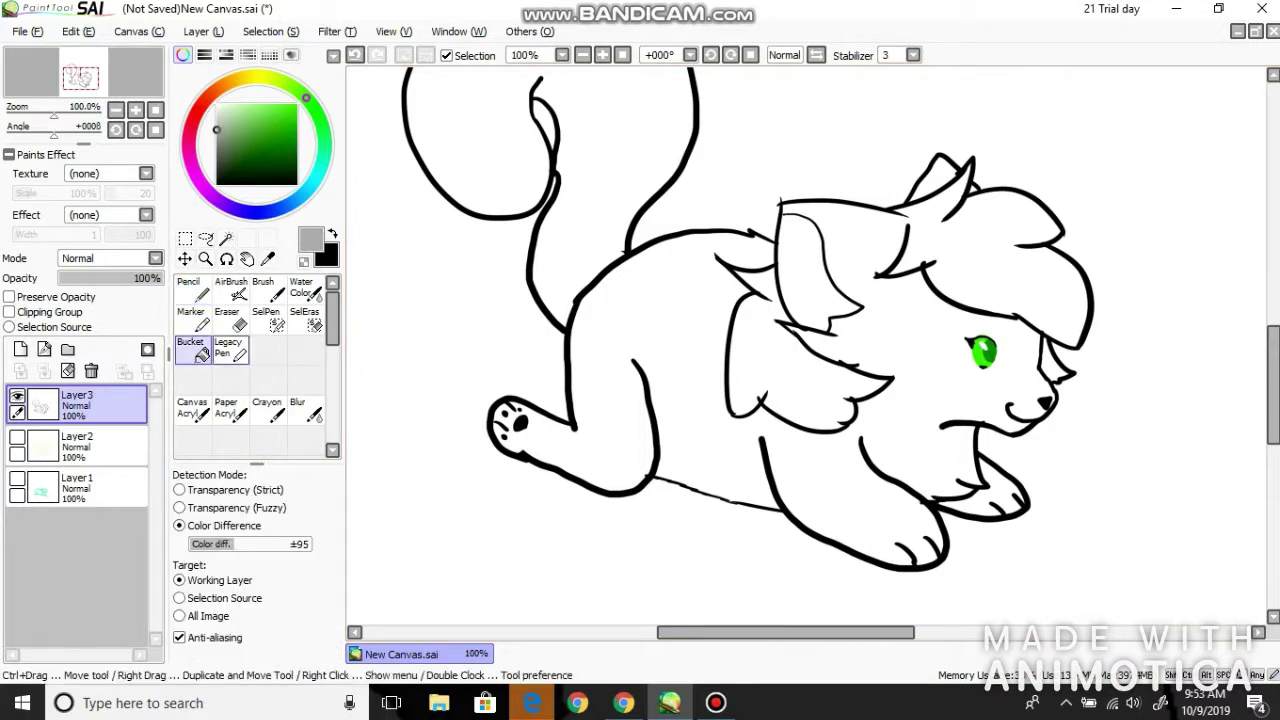
pyautogui.click(190, 290)
pyautogui.scroll(3, 592, 149)
pyautogui.hscroll(-1, 592, 149)
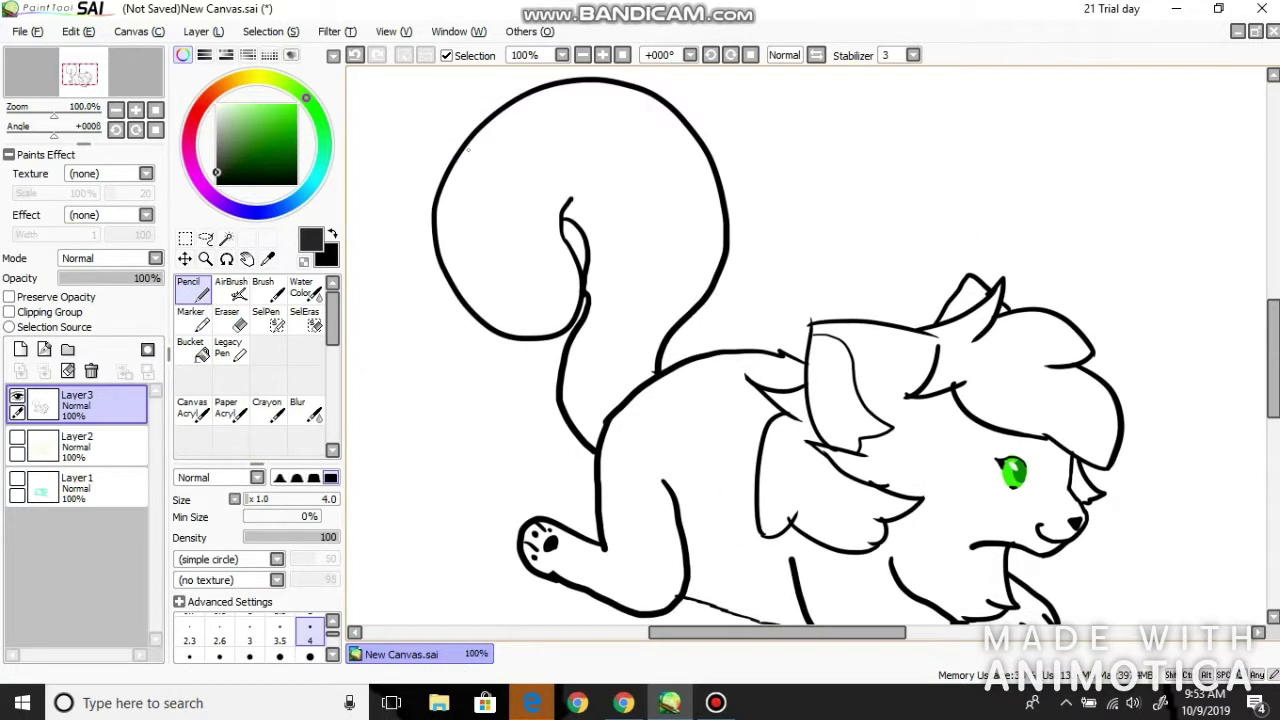
pyautogui.moveTo(491, 154); pyautogui.dragTo(565, 205)
pyautogui.moveTo(706, 151); pyautogui.dragTo(590, 262)
# Draw thin dark grey marking lines on both ears, along the face and across both front legs.
pyautogui.scroll(-3, 701, 321)
pyautogui.moveTo(895, 238); pyautogui.dragTo(862, 306)
pyautogui.moveTo(954, 212); pyautogui.dragTo(943, 218)
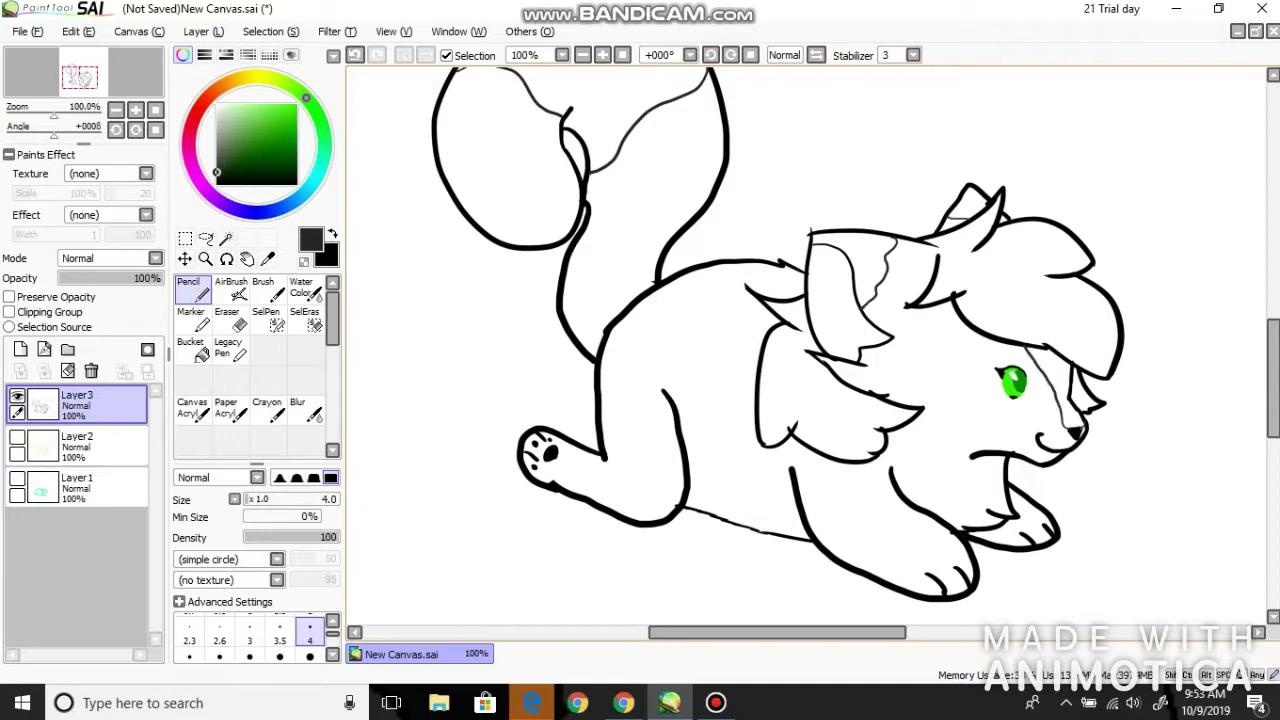
pyautogui.moveTo(960, 530)
pyautogui.mouseDown()
pyautogui.moveTo(892, 580)
pyautogui.moveTo(880, 548)
pyautogui.moveTo(935, 522)
pyautogui.moveTo(1006, 523)
pyautogui.mouseUp()
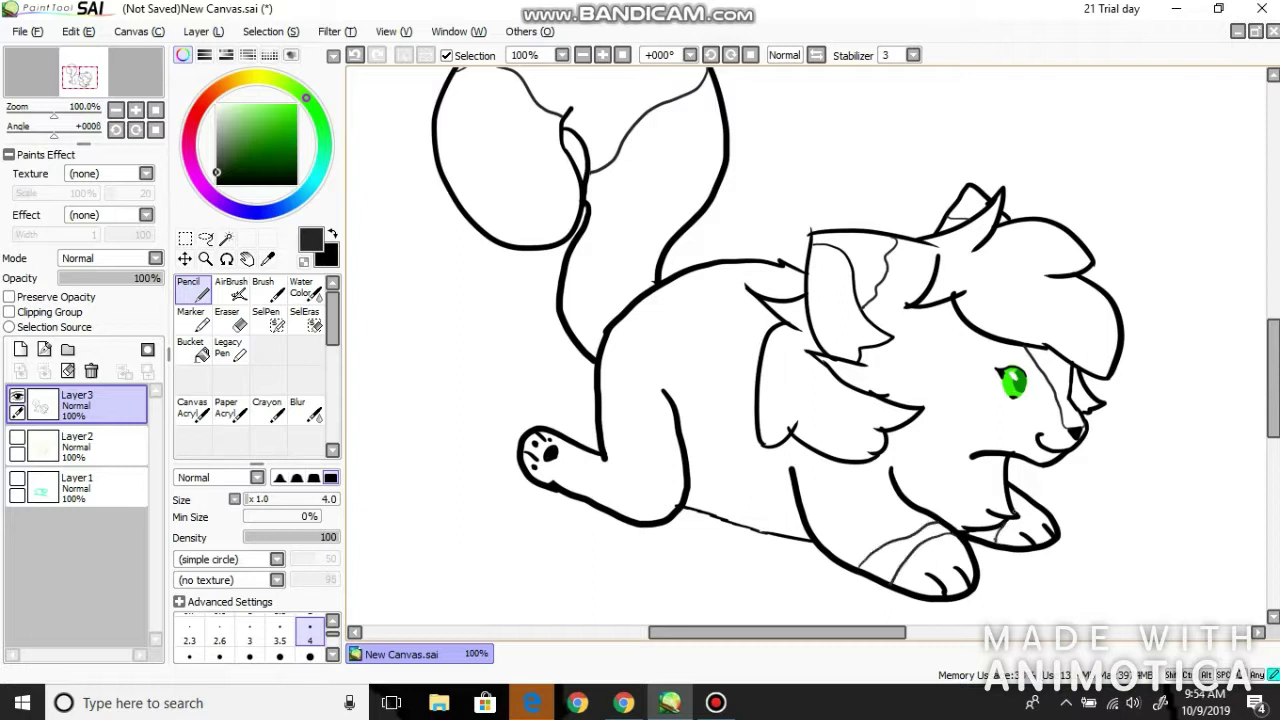
# Outline light grey bands above the toes of both front paws and fill them with the Bucket.
pyautogui.keyDown('alt'); pyautogui.click(907, 587); pyautogui.keyUp('alt')
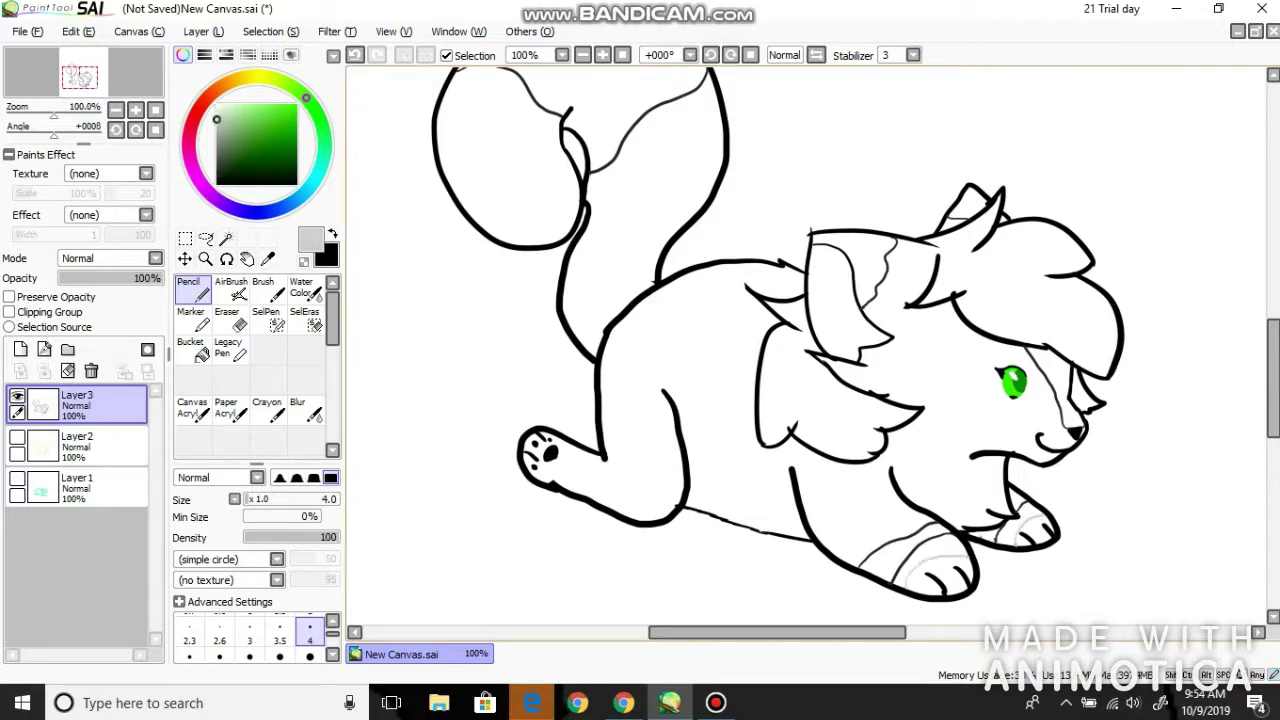
pyautogui.click(195, 347)
pyautogui.click(925, 565)
pyautogui.click(1020, 525)
# Try a dark grey fill on the near front paw, undo it, and set the Bucket's detection mode to Transparency (Strict).
pyautogui.click(267, 259)
pyautogui.click(940, 596)
pyautogui.click(195, 347)
pyautogui.click(925, 565)
pyautogui.hotkey('ctrl', 'z')
pyautogui.click(179, 490)
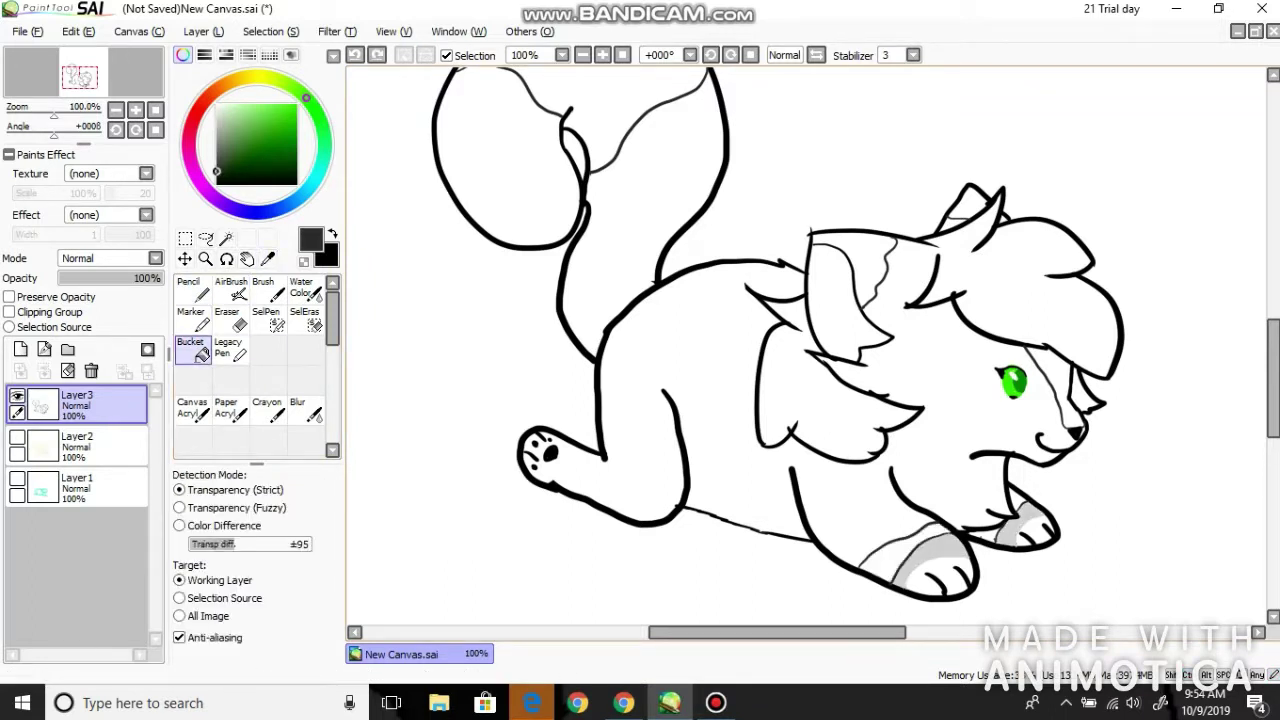
# Fill the marked areas on the front legs, face, both ears and tail with dark grey.
pyautogui.click(890, 560)
pyautogui.click(984, 536)
pyautogui.click(1018, 500)
pyautogui.click(1052, 395)
pyautogui.click(850, 265)
pyautogui.click(966, 205)
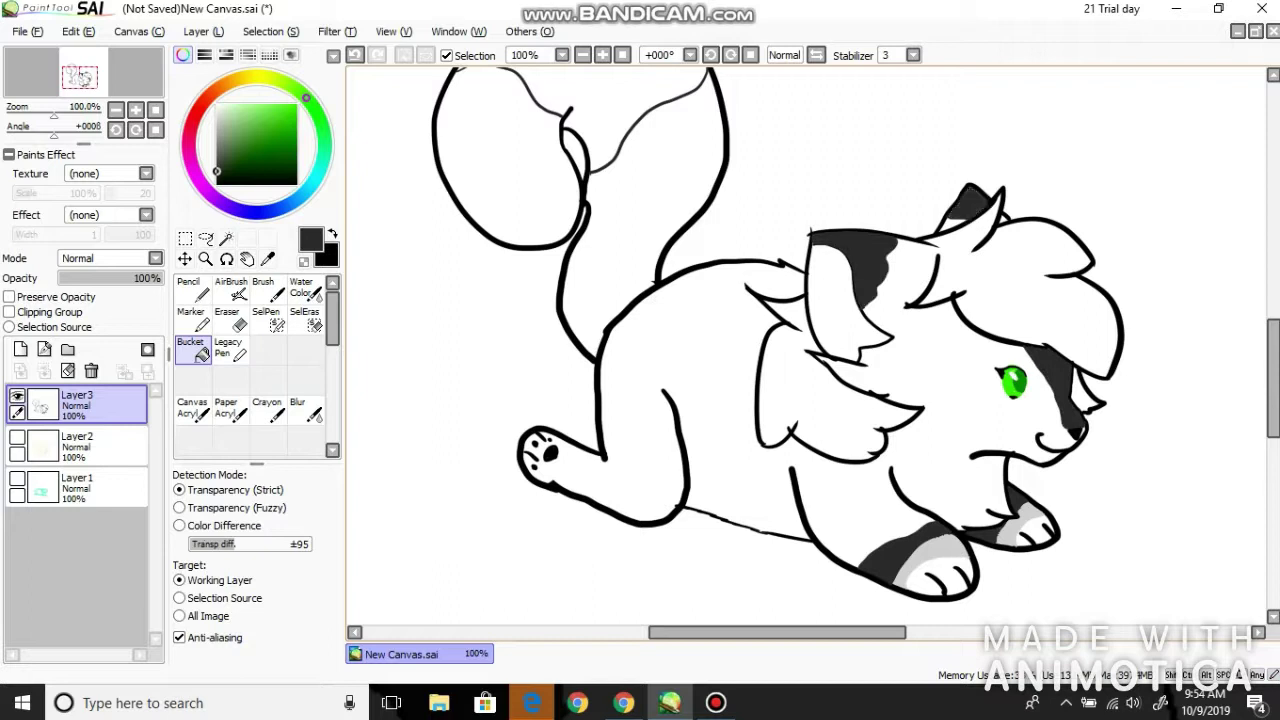
pyautogui.click(615, 100)
# Outline a band on the hind leg and a patch along the back, and fill both with dark grey.
pyautogui.click(189, 290)
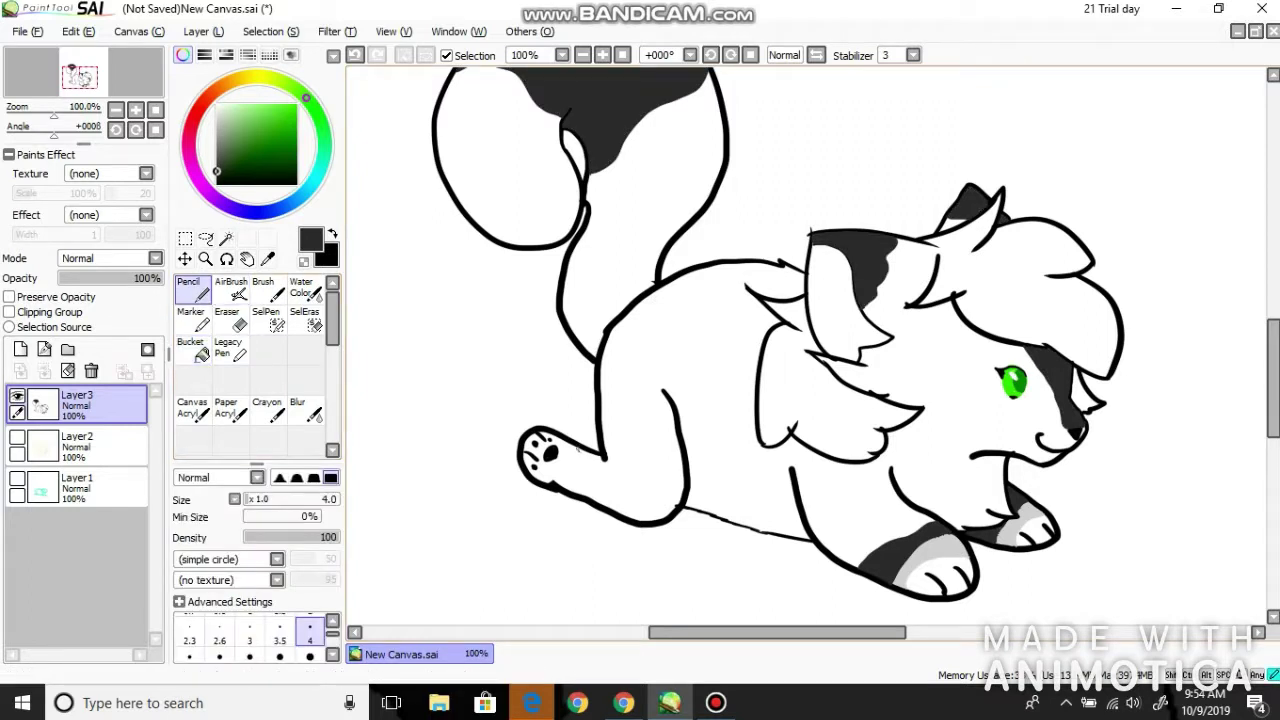
pyautogui.moveTo(576, 474); pyautogui.dragTo(563, 488)
pyautogui.moveTo(760, 360); pyautogui.dragTo(613, 343)
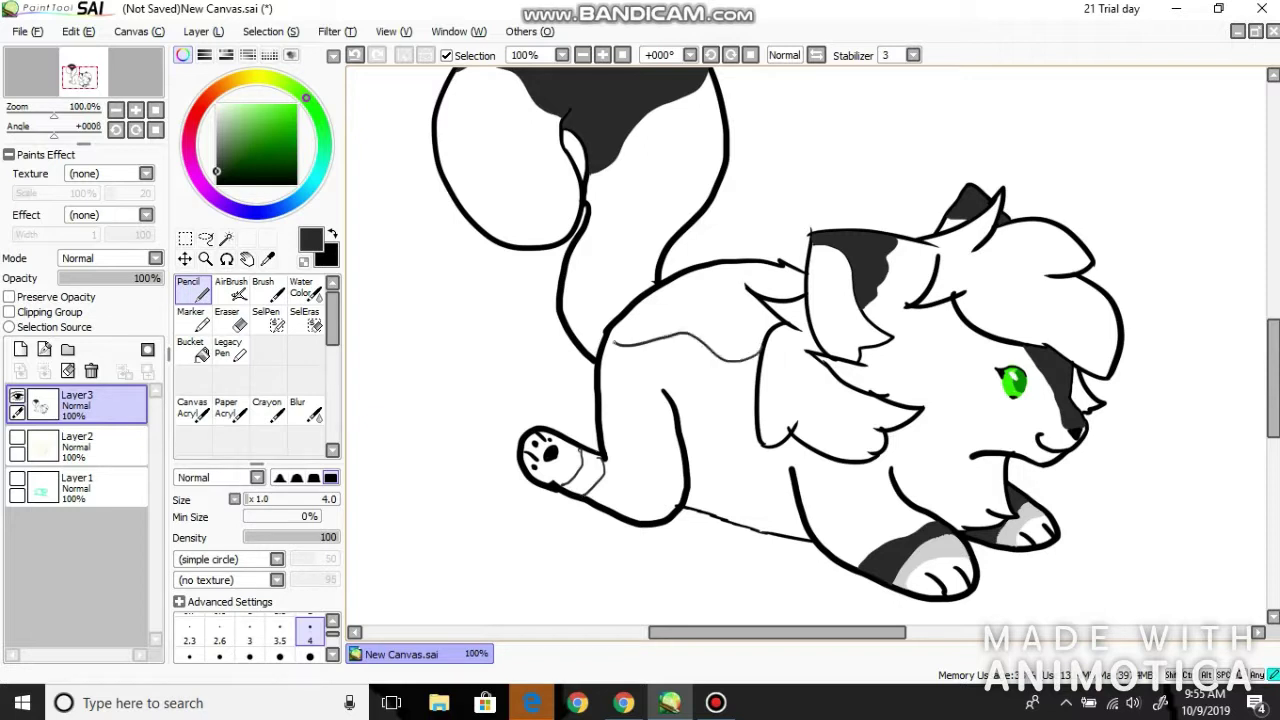
pyautogui.click(190, 347)
pyautogui.click(585, 472)
pyautogui.click(700, 310)
# Fill the neck fluff and the hair with medium grey.
pyautogui.click(189, 290)
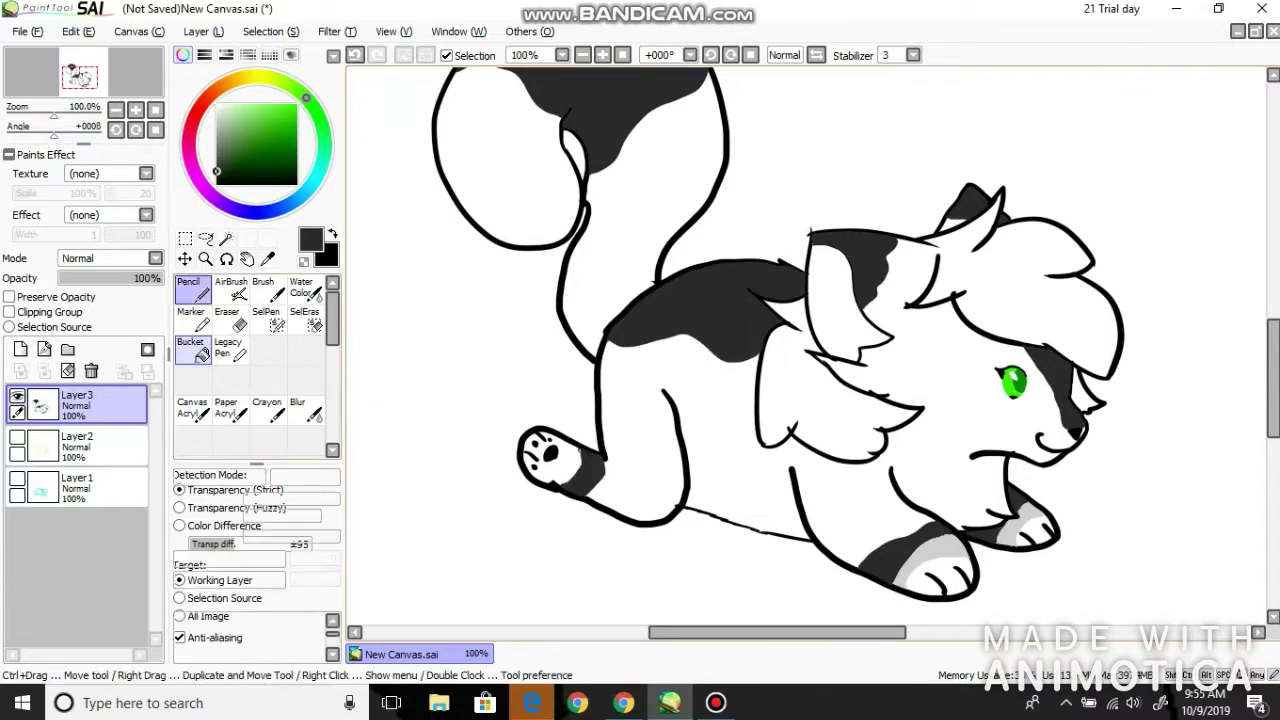
pyautogui.click(190, 347)
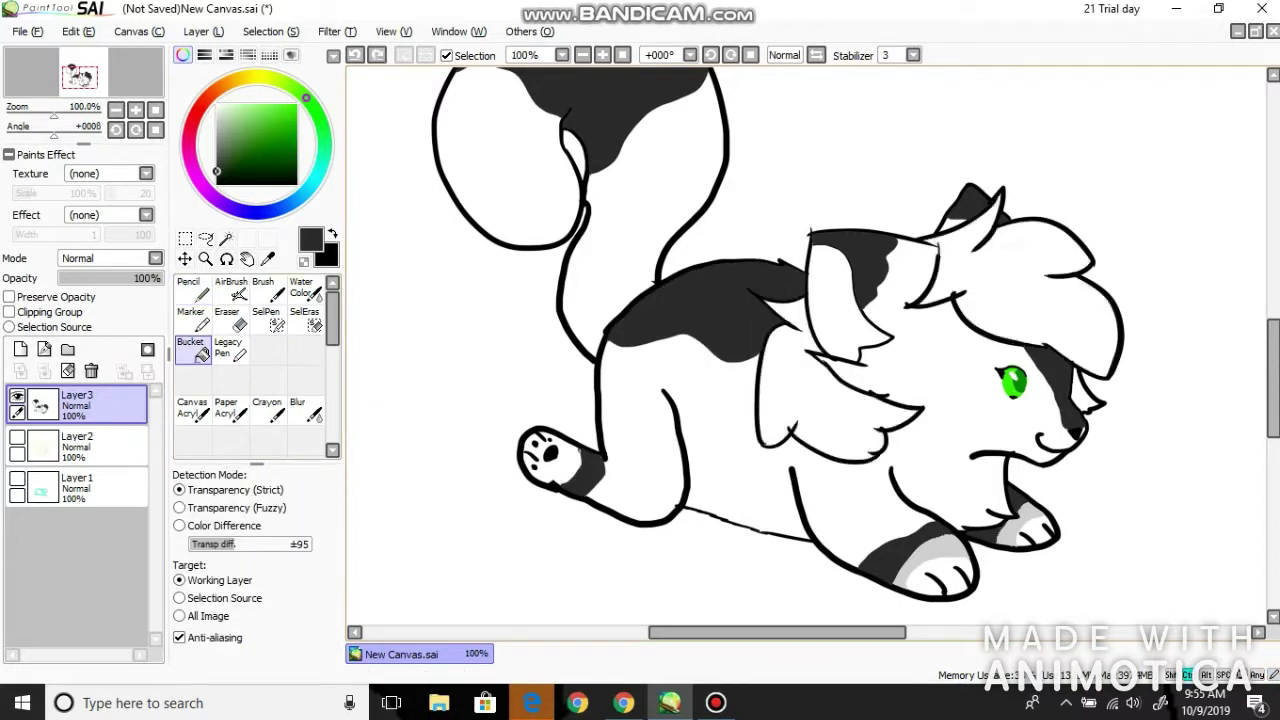
pyautogui.click(216, 158)
pyautogui.click(840, 400)
pyautogui.click(1030, 270)
# Fill the near front paw's toes with white and set the Bucket's detection mode to Color Difference.
pyautogui.click(216, 104)
pyautogui.click(940, 578)
pyautogui.hotkey('ctrl', 'z')
pyautogui.click(179, 525)
pyautogui.hotkey('ctrl', 'y')
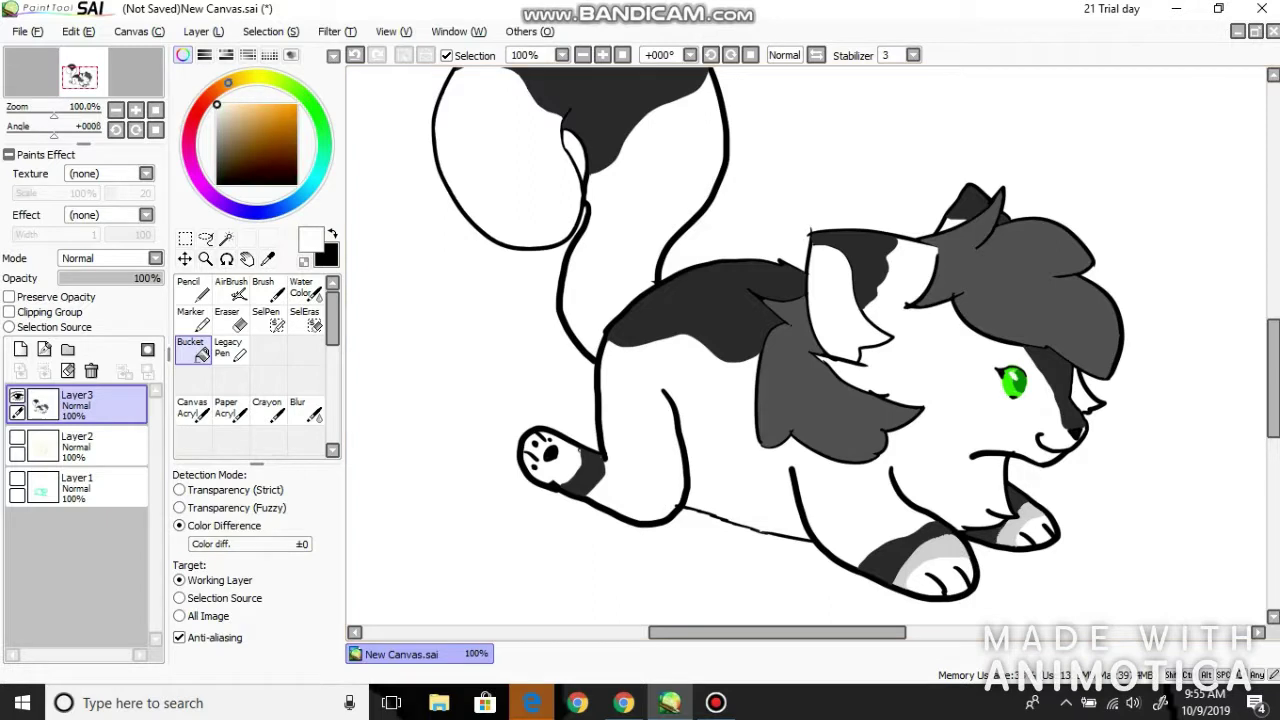
# Fill the near ear's inner area with muted pink, using Transparency (Strict) detection.
pyautogui.click(220, 86)
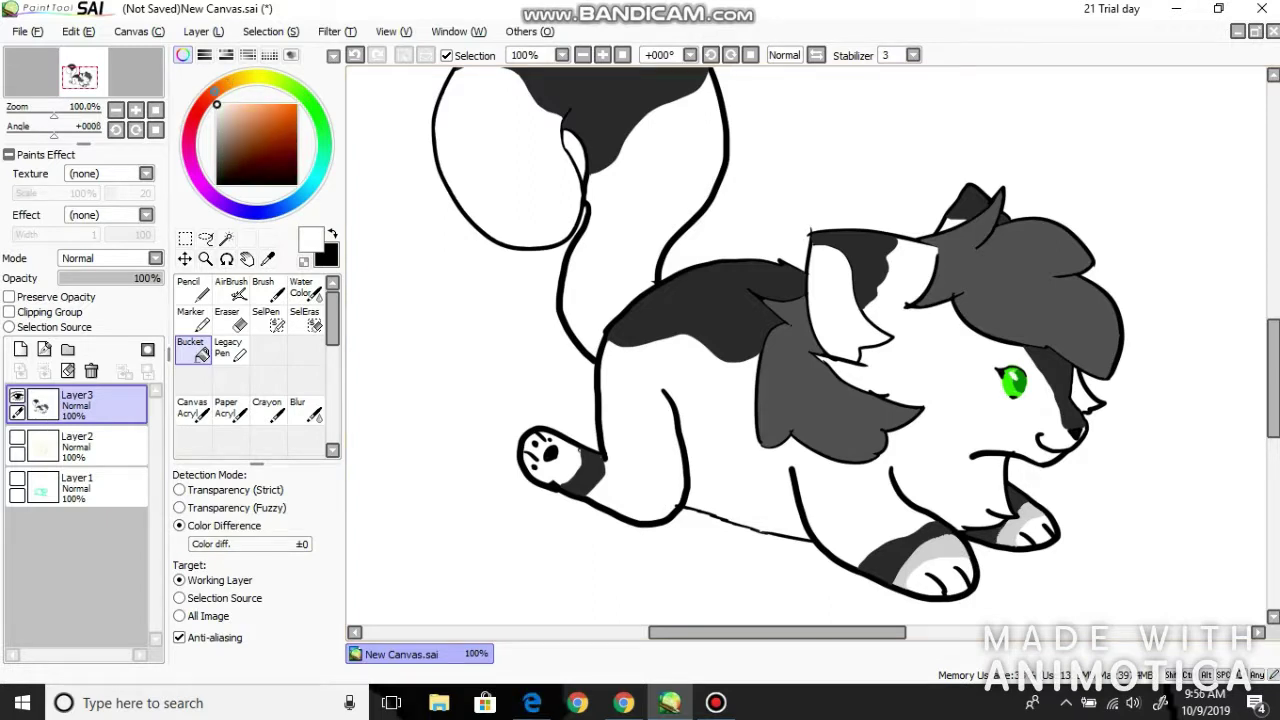
pyautogui.click(198, 110)
pyautogui.click(241, 118)
pyautogui.click(845, 300)
pyautogui.hotkey('ctrl', 'z')
pyautogui.click(180, 490)
pyautogui.click(845, 300)
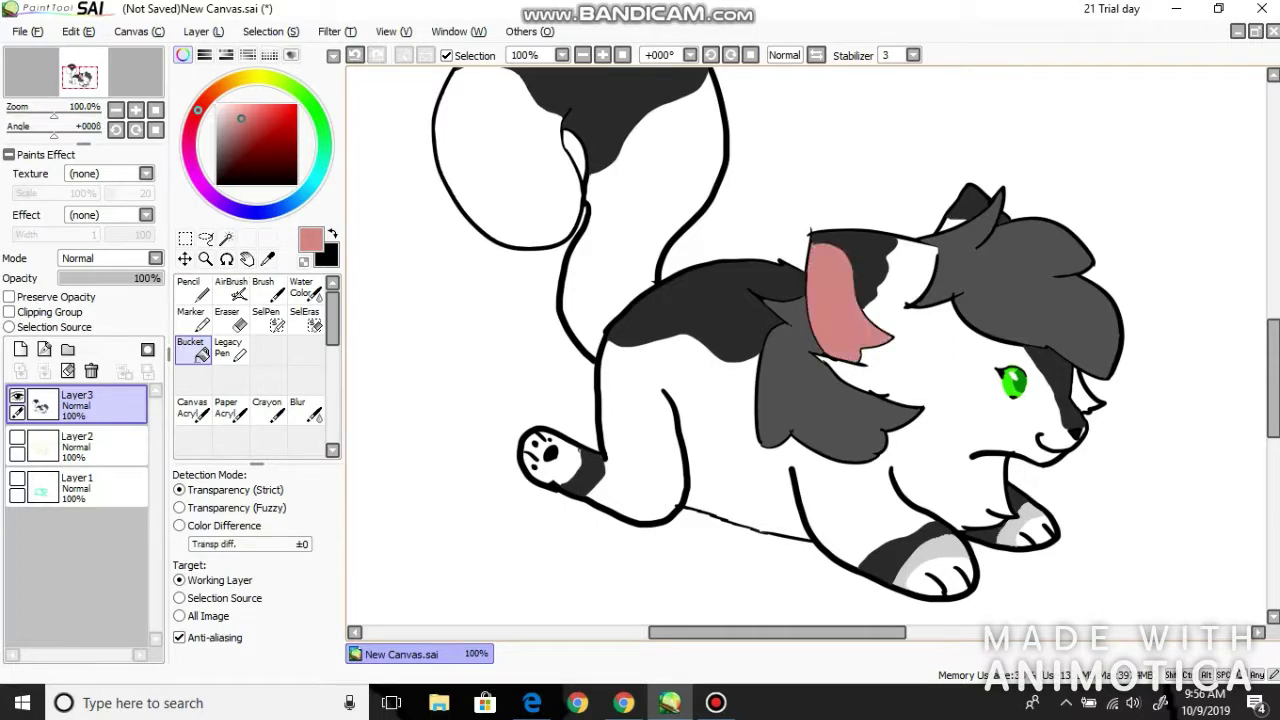
# Pick up the front paw's light grey, then outline and fill a matching band on the hind paw.
pyautogui.click(267, 258)
pyautogui.click(930, 560)
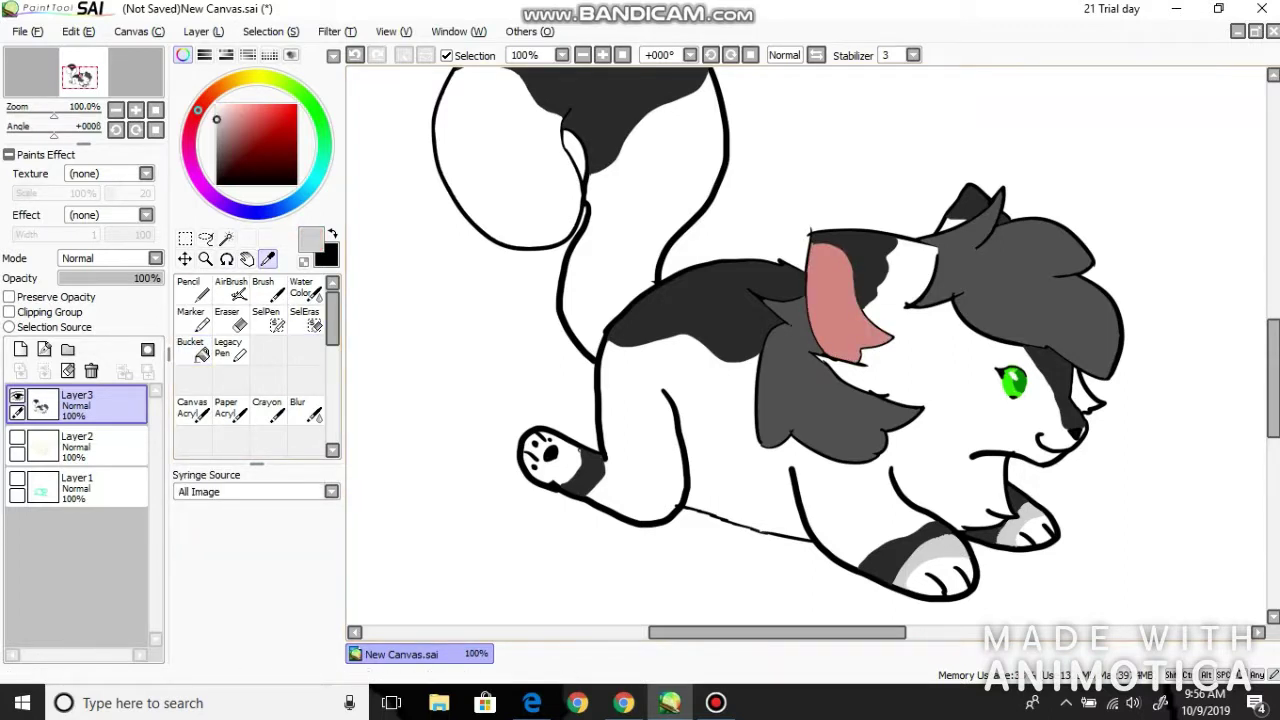
pyautogui.click(190, 290)
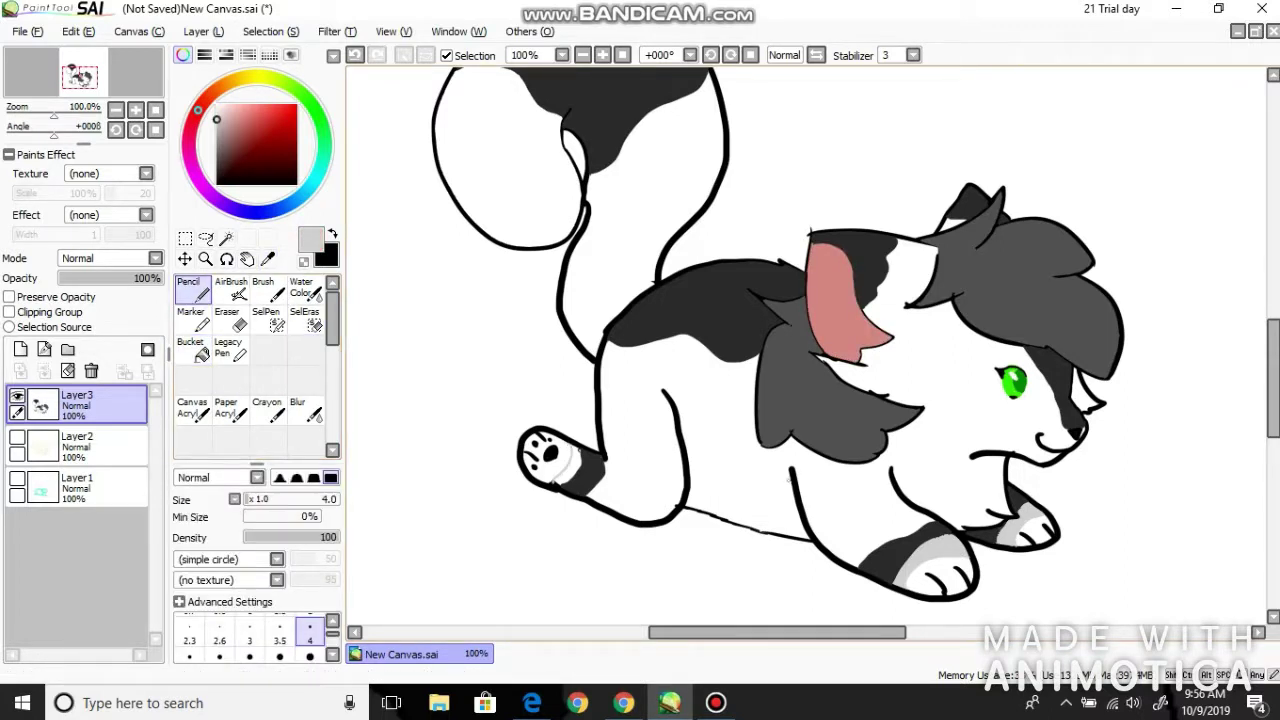
pyautogui.click(193, 347)
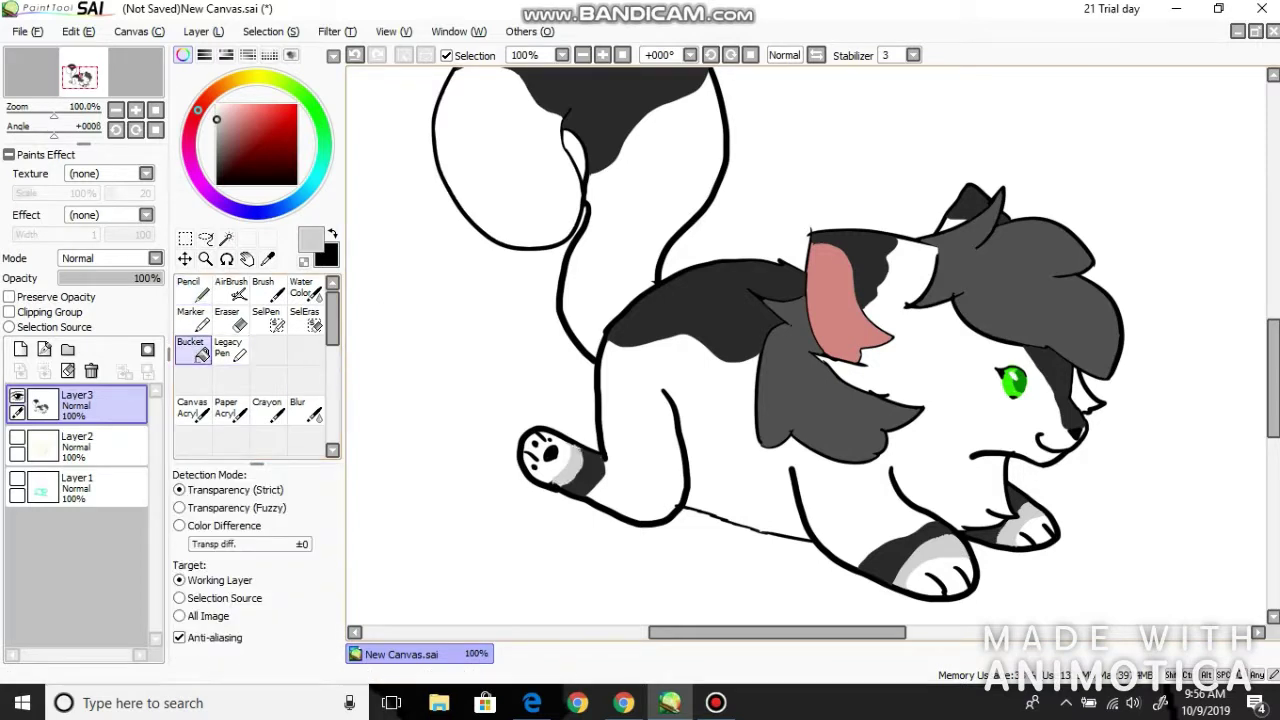
# Try to fill the body with light grey using Color Difference detection at ±93.
pyautogui.moveTo(190, 544); pyautogui.dragTo(233, 544)
pyautogui.click(720, 440)
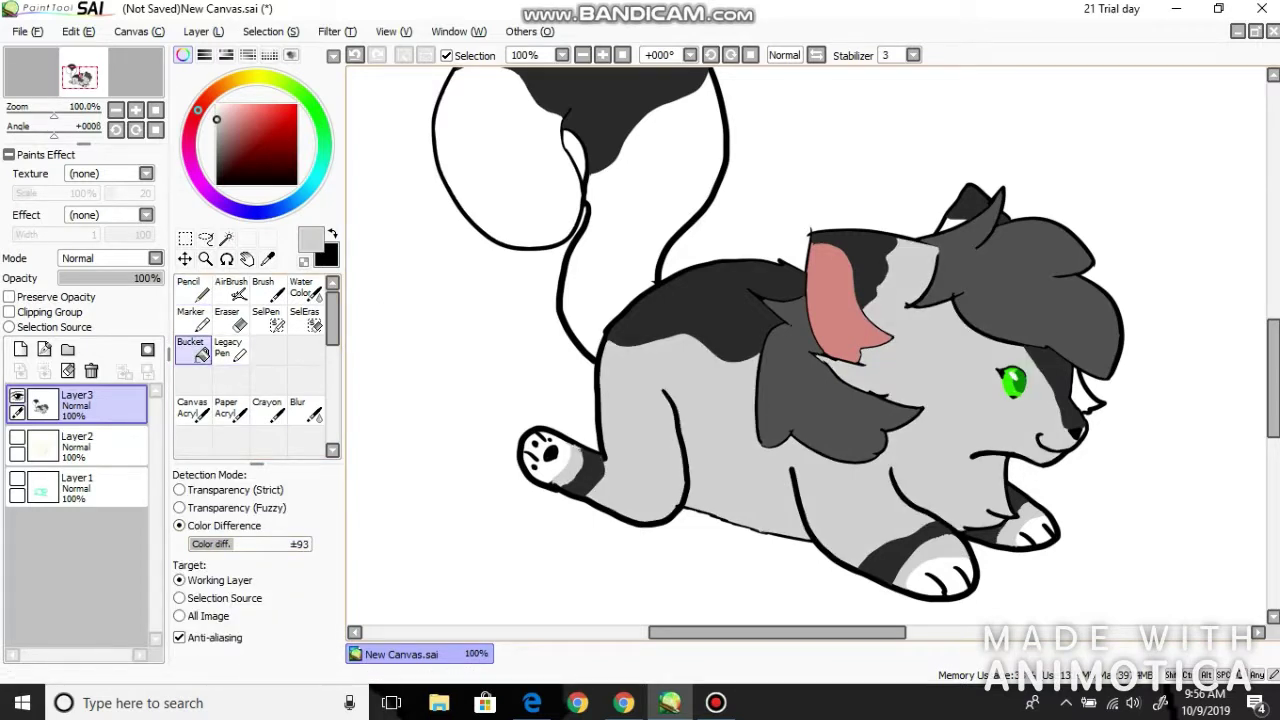
pyautogui.hotkey('ctrl', 'z')
# Pick a dark red and outline marking boundaries at the tail base, near front leg and hind leg with the Pencil.
pyautogui.moveTo(228, 130); pyautogui.dragTo(245, 148)
pyautogui.press('n')
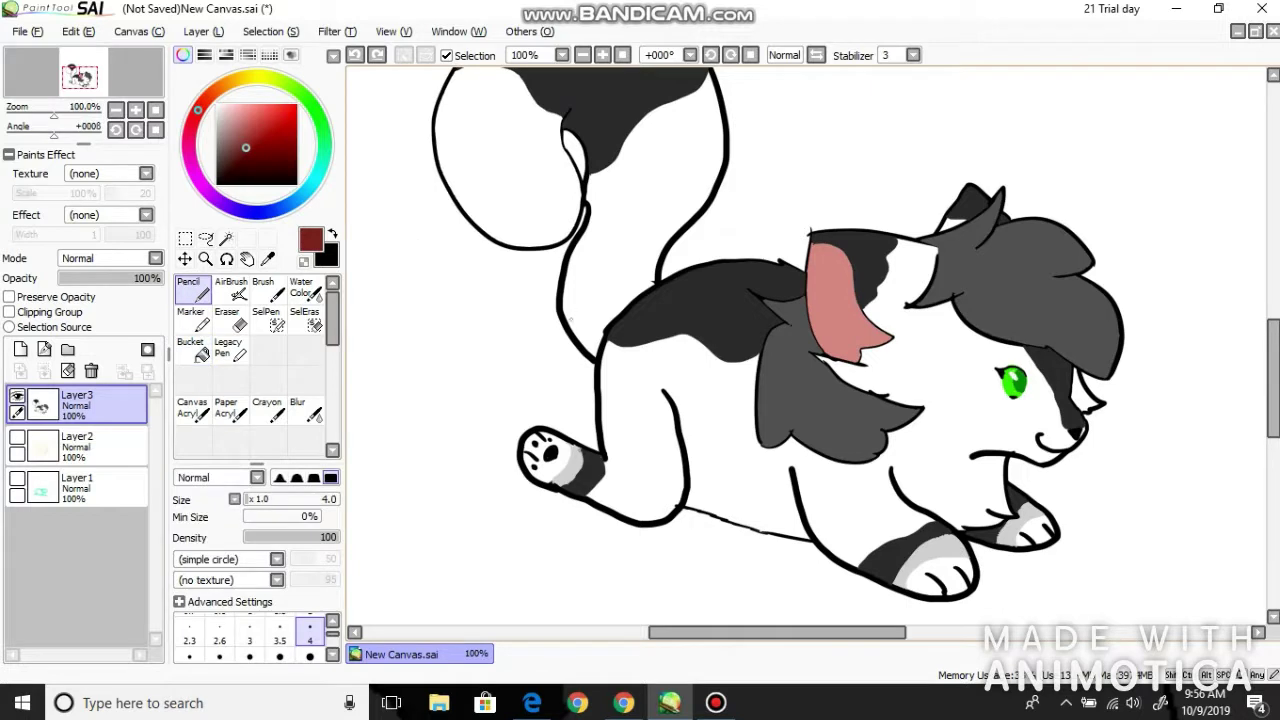
pyautogui.moveTo(575, 324); pyautogui.dragTo(658, 252)
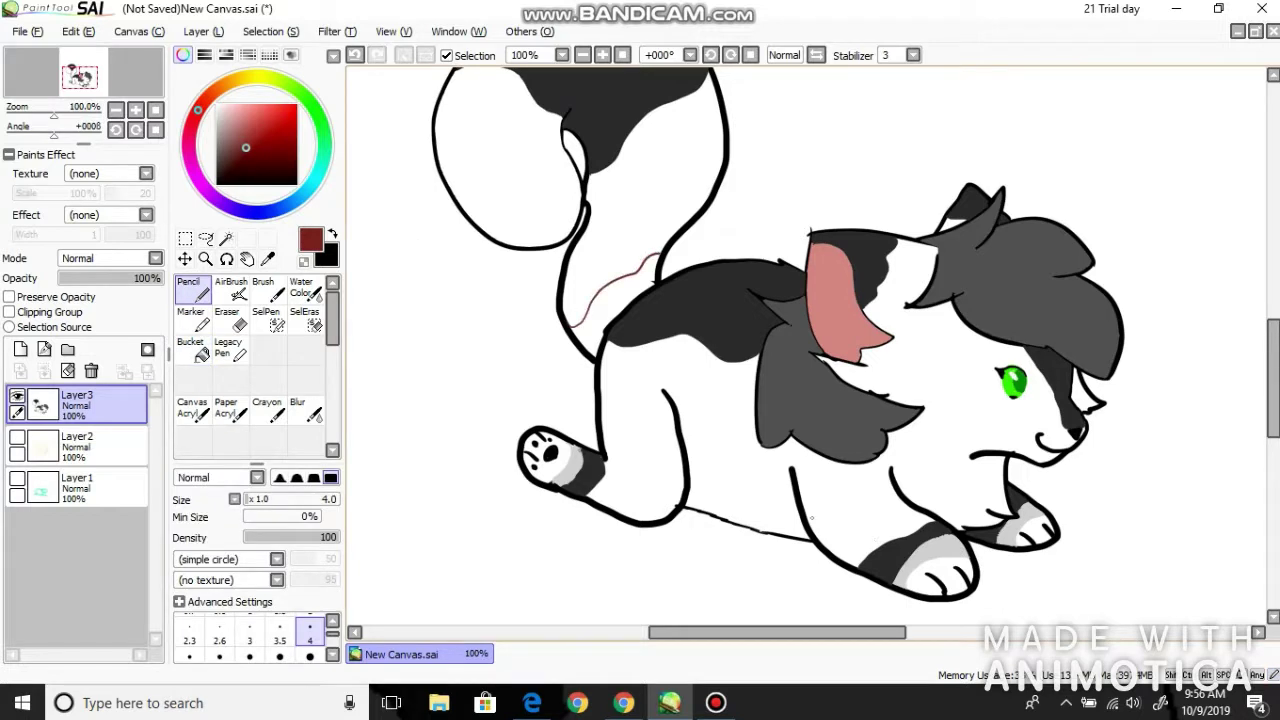
pyautogui.moveTo(806, 518); pyautogui.dragTo(895, 490)
pyautogui.moveTo(610, 454); pyautogui.dragTo(663, 516)
# Fill the marked-off tail, hind leg and near front leg sections with dark red, using Transparency (Strict) detection.
pyautogui.click(190, 347)
pyautogui.click(645, 180)
pyautogui.hotkey('ctrl', 'z')
pyautogui.click(645, 180)
pyautogui.click(630, 490)
pyautogui.click(860, 515)
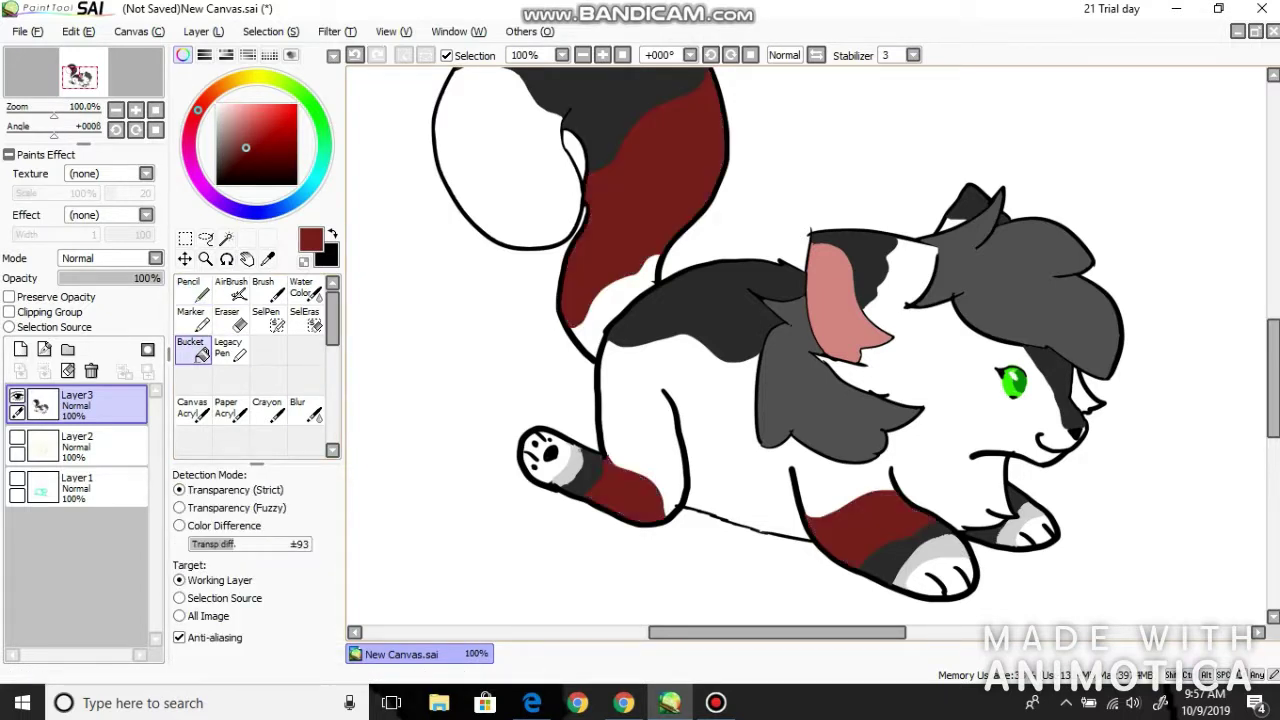
# Pick up the hind paw's light grey and fill the body, tail base and far cheek tuft, using Color Difference detection at ±23.
pyautogui.click(267, 258)
pyautogui.click(560, 462)
pyautogui.click(190, 347)
pyautogui.click(700, 420)
pyautogui.hotkey('ctrl', 'z')
pyautogui.click(216, 543)
pyautogui.click(700, 420)
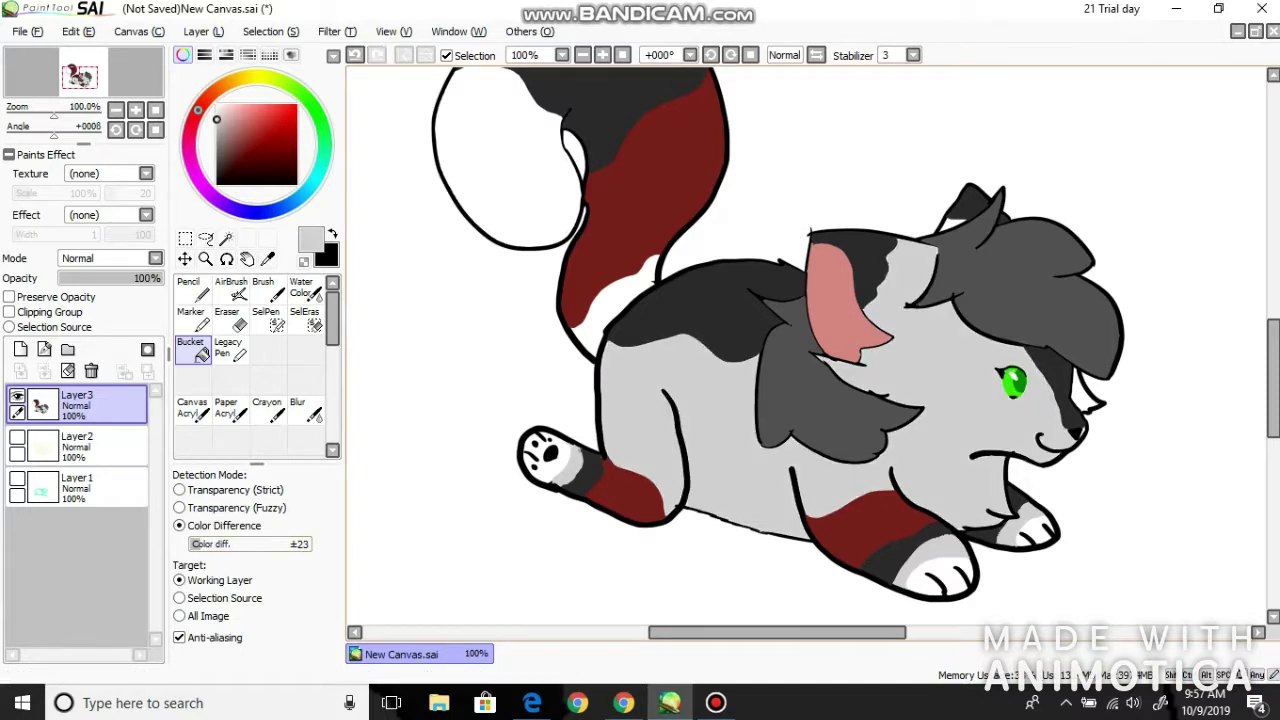
pyautogui.click(605, 295)
pyautogui.click(1083, 390)
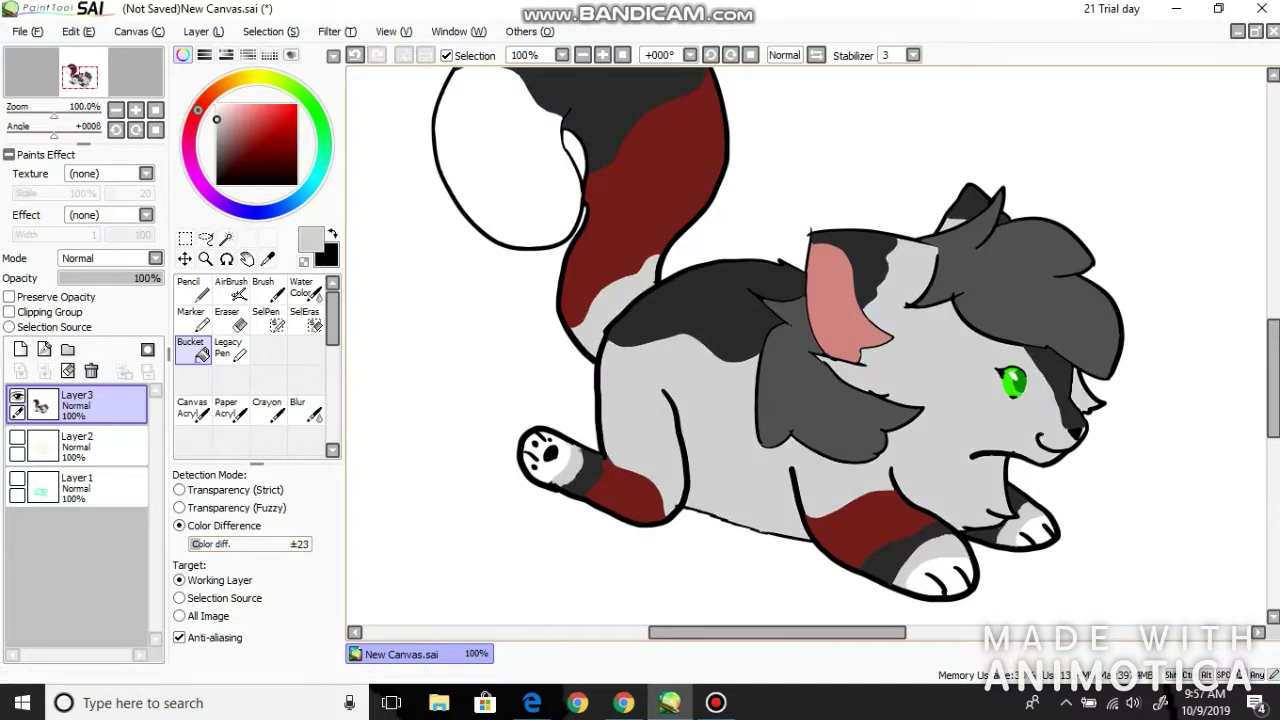
# Outline a muzzle-and-chest patch and a belly patch in white with the Pencil.
pyautogui.press('n')
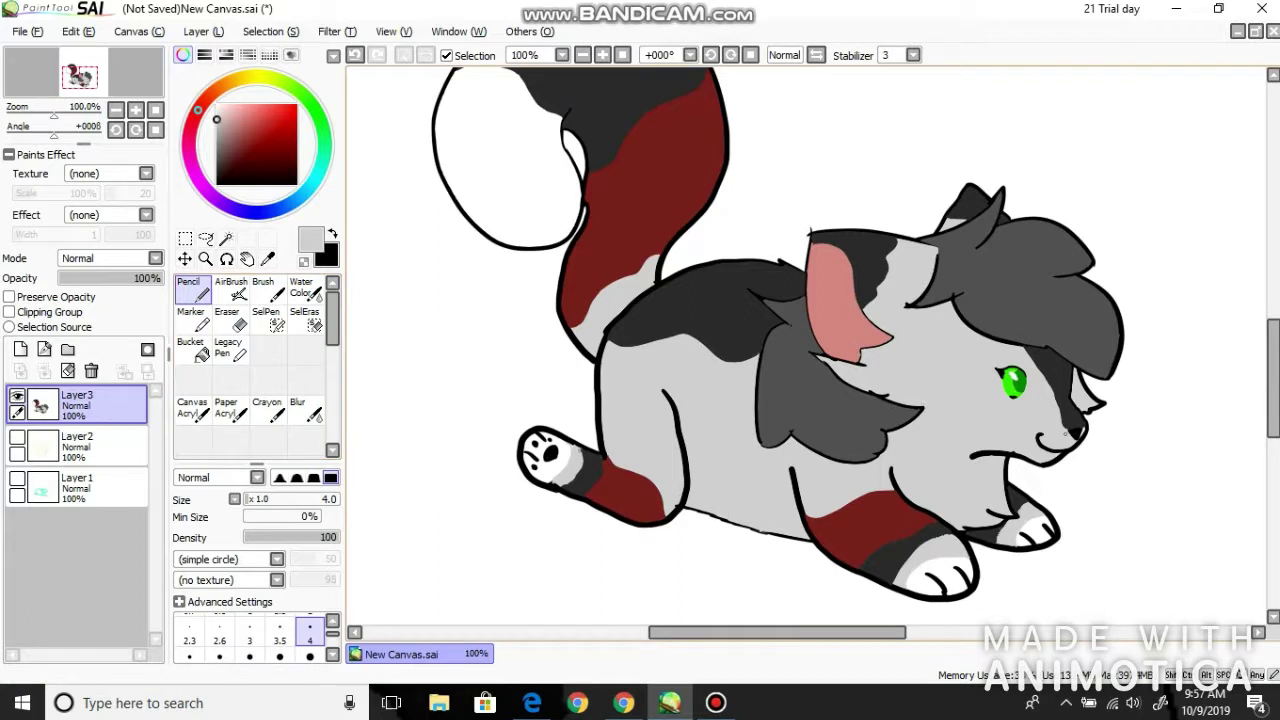
pyautogui.keyDown('alt'); pyautogui.click(1040, 435); pyautogui.keyUp('alt')
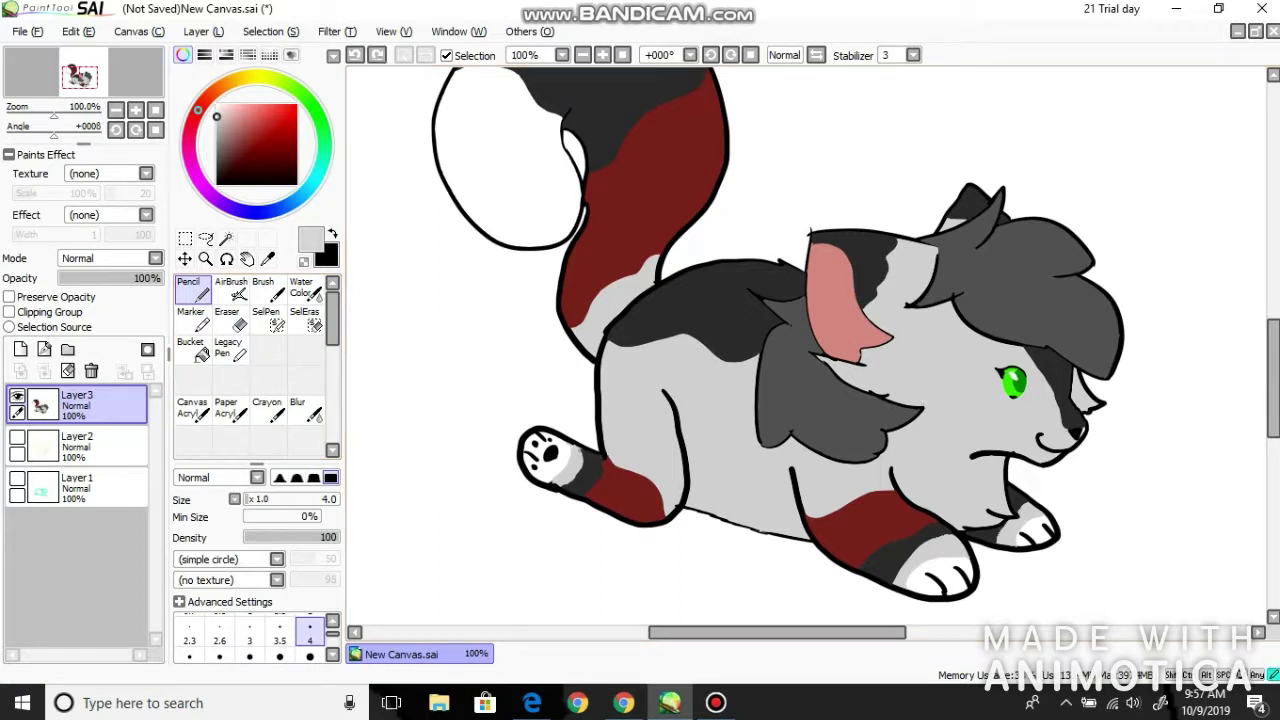
pyautogui.moveTo(1064, 430)
pyautogui.mouseDown()
pyautogui.moveTo(972, 386)
pyautogui.moveTo(915, 404)
pyautogui.moveTo(922, 476)
pyautogui.moveTo(896, 478)
pyautogui.mouseUp()
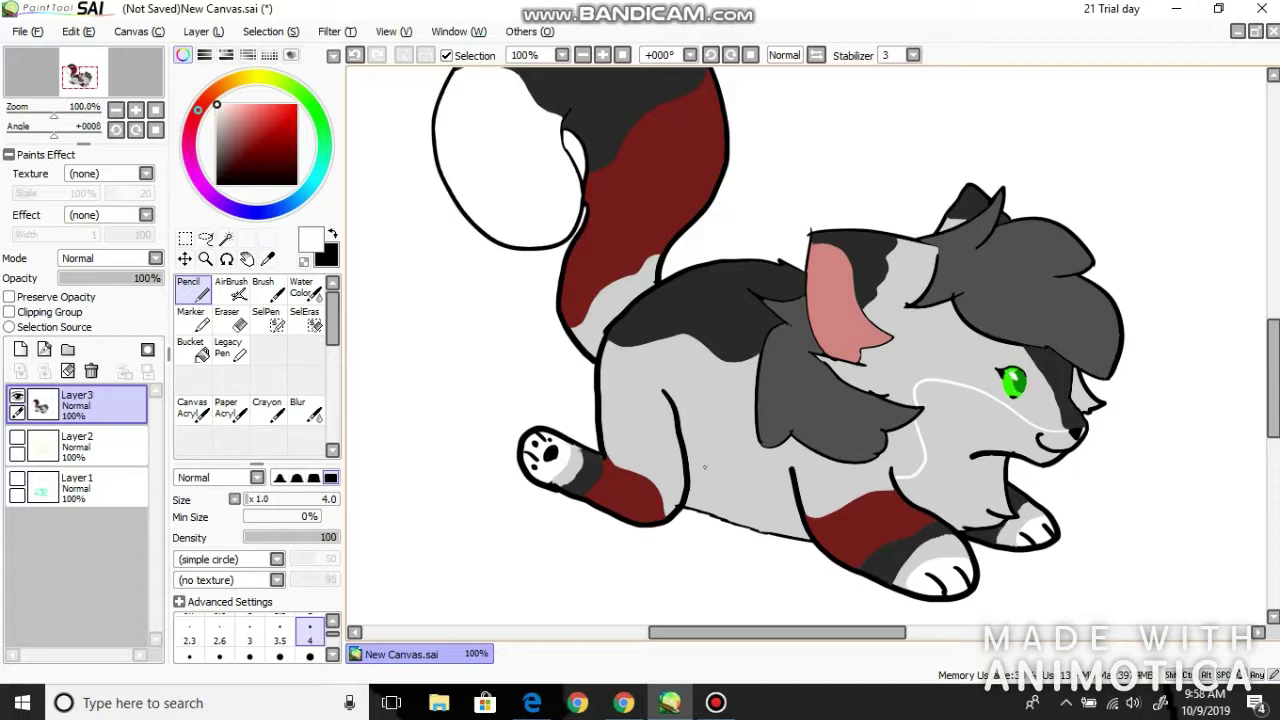
pyautogui.moveTo(786, 485); pyautogui.dragTo(710, 450)
# Fill the outlined belly, muzzle and chest patches with white.
pyautogui.click(190, 346)
pyautogui.click(740, 470)
pyautogui.click(960, 440)
# Outline a ring around the green eye in white and fill it, along with the marked part of the far cheek tuft.
pyautogui.press('n')
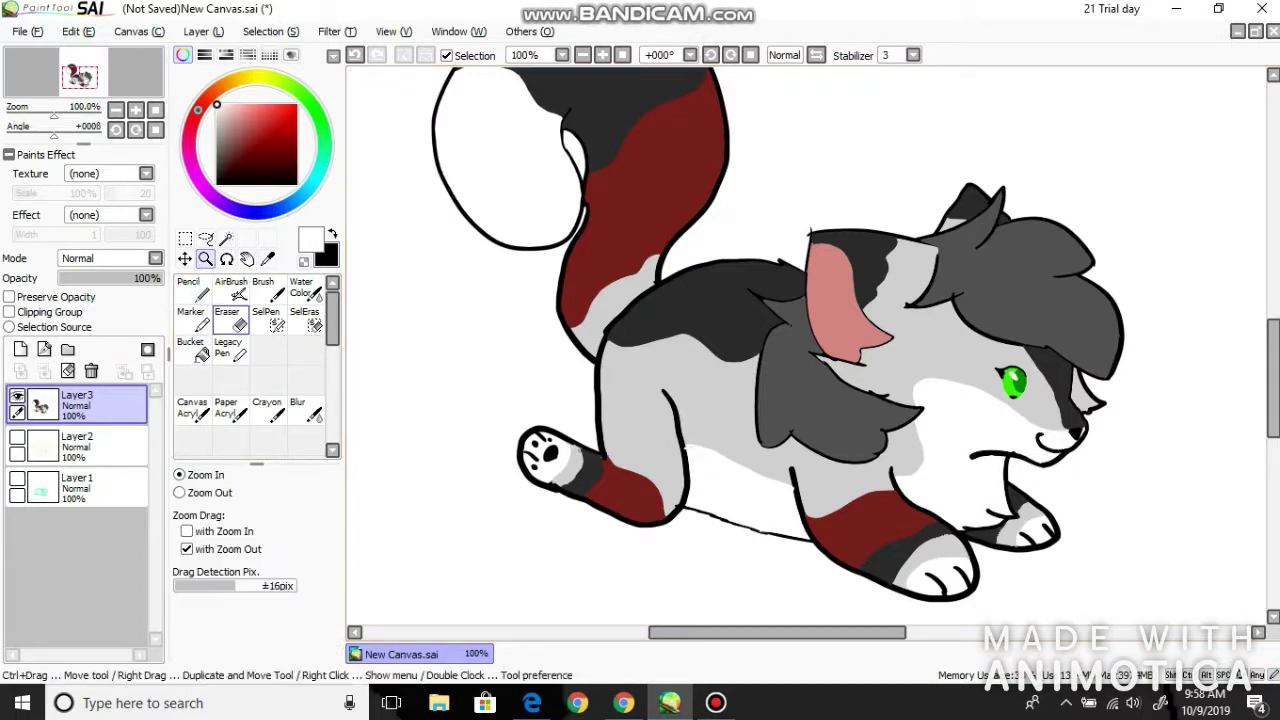
pyautogui.keyDown('ctrl'); pyautogui.click(959, 376); pyautogui.keyUp('ctrl')
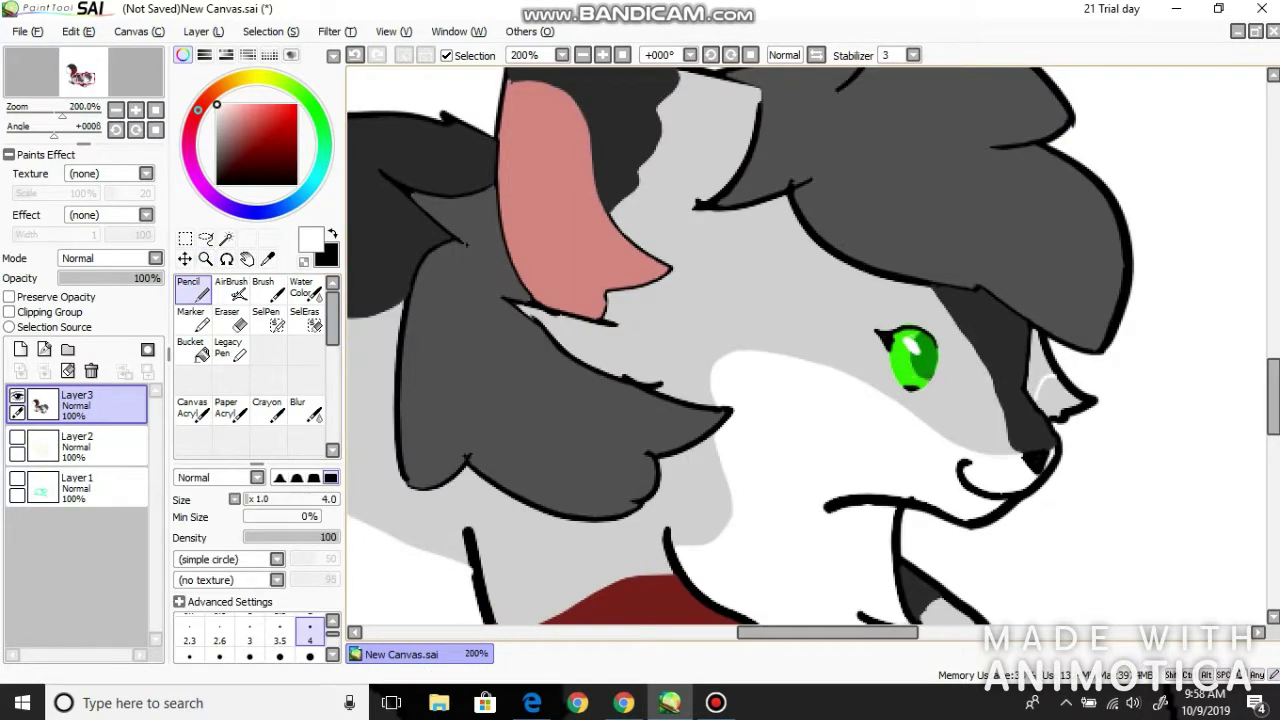
pyautogui.moveTo(873, 355)
pyautogui.mouseDown()
pyautogui.moveTo(945, 328)
pyautogui.moveTo(955, 375)
pyautogui.mouseUp()
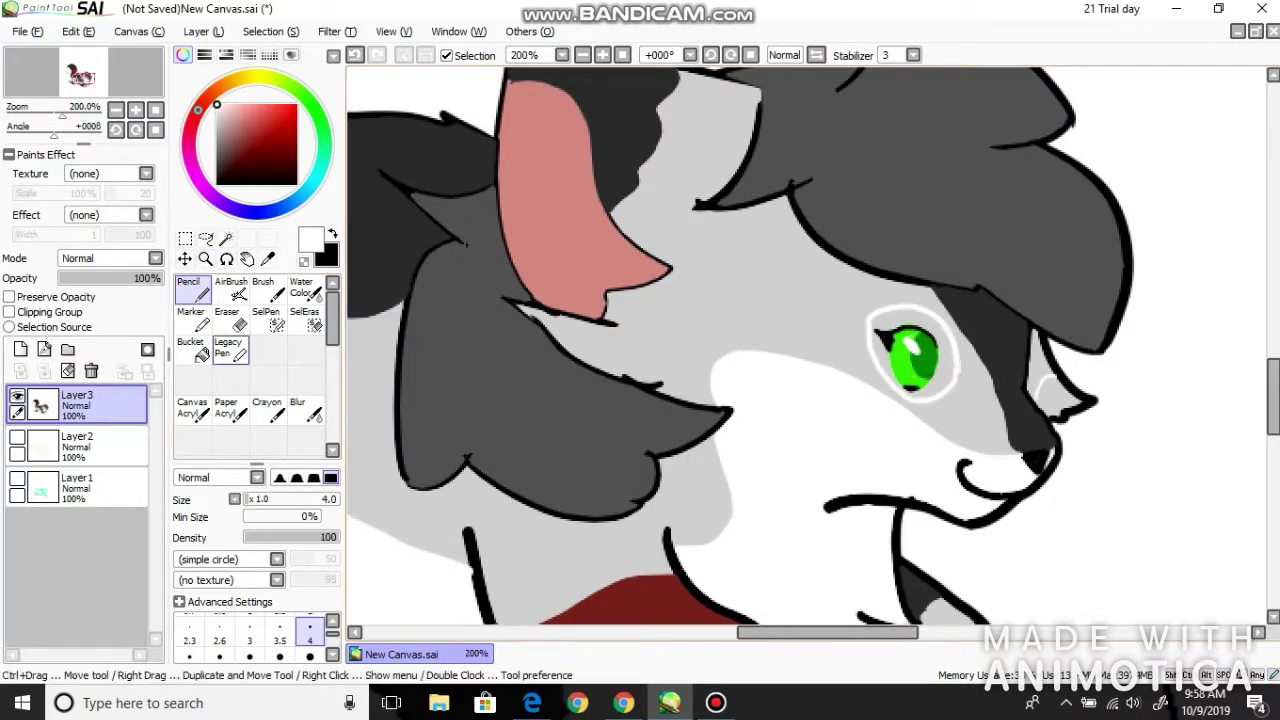
pyautogui.click(190, 346)
pyautogui.click(905, 392)
pyautogui.click(882, 360)
# Draw wavy white boundary lines for the tip markings on both ears with the Pencil.
pyautogui.scroll(2, 635, 149)
pyautogui.hscroll(-2, 635, 149)
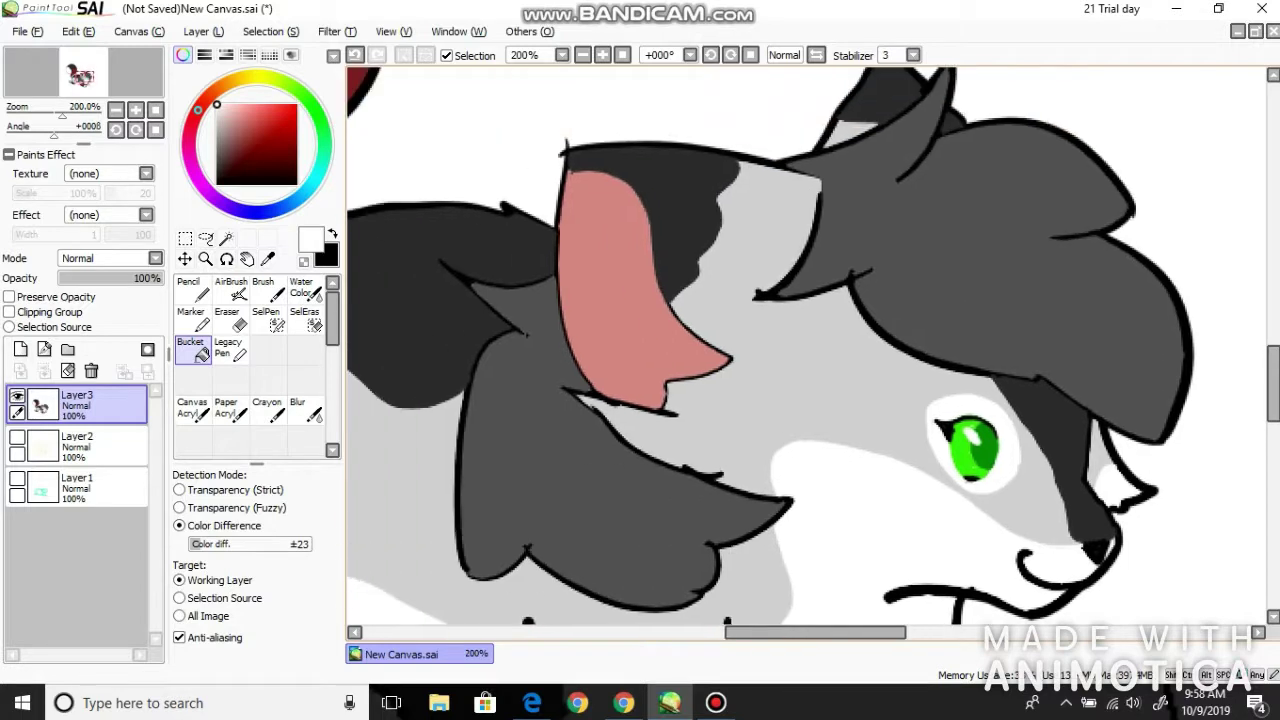
pyautogui.press('n')
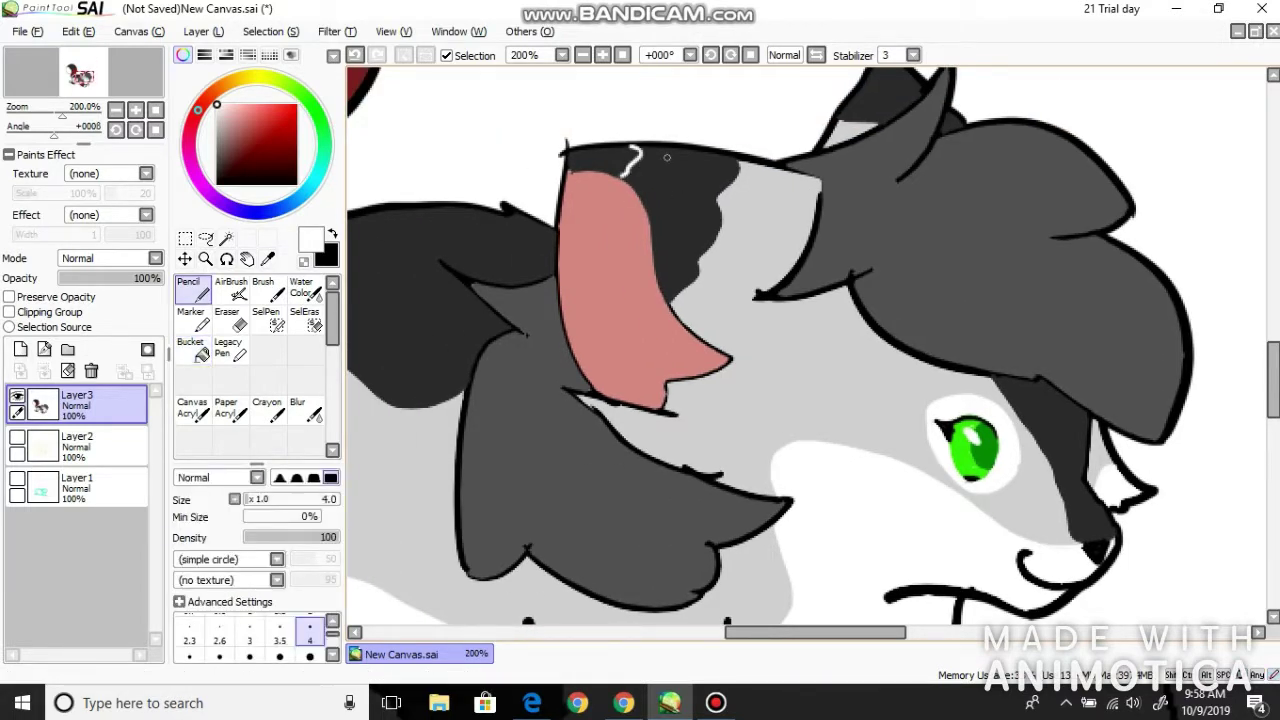
pyautogui.scroll(2, 667, 157)
# Fill both ear tips with white, using the Bucket's Color Difference detection at ±27.
pyautogui.press('b')
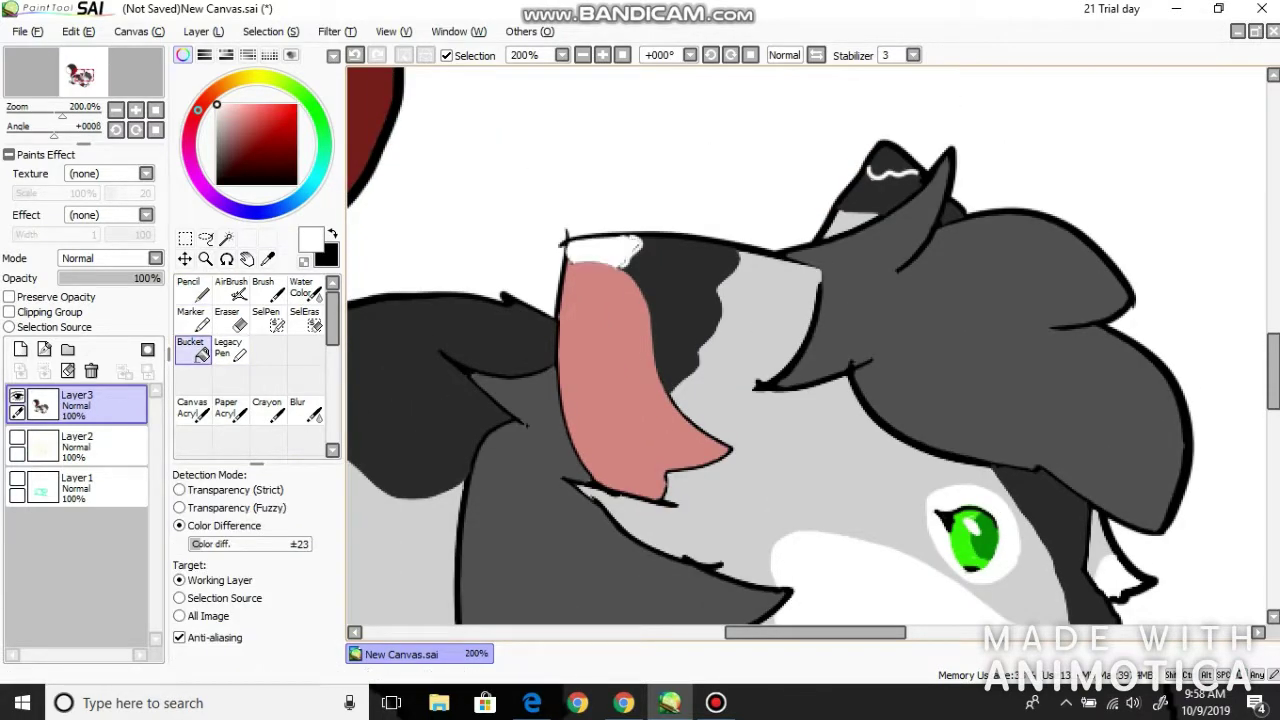
pyautogui.click(600, 252)
pyautogui.hotkey('ctrl', 'z')
pyautogui.moveTo(230, 543); pyautogui.dragTo(208, 543)
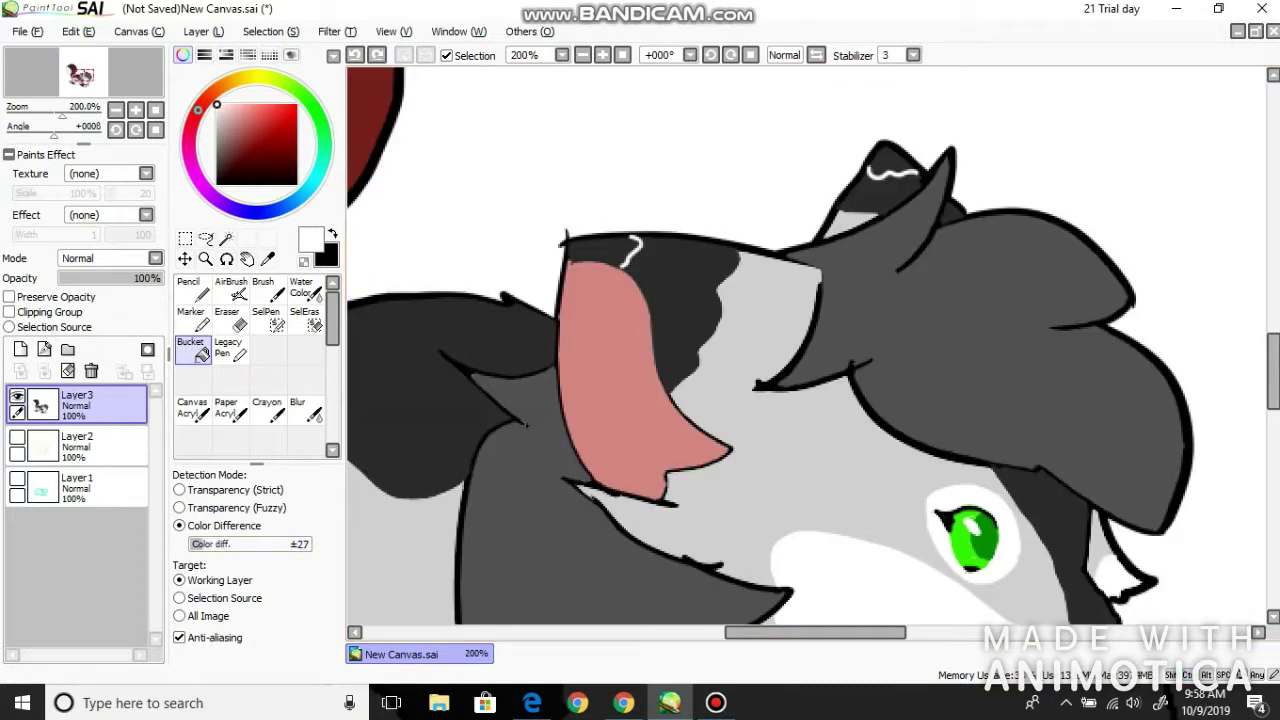
pyautogui.click(600, 250)
pyautogui.click(888, 160)
# Switch to black and touch up the line art beside the belly and near front leg with the size 4 Pencil.
pyautogui.press('n')
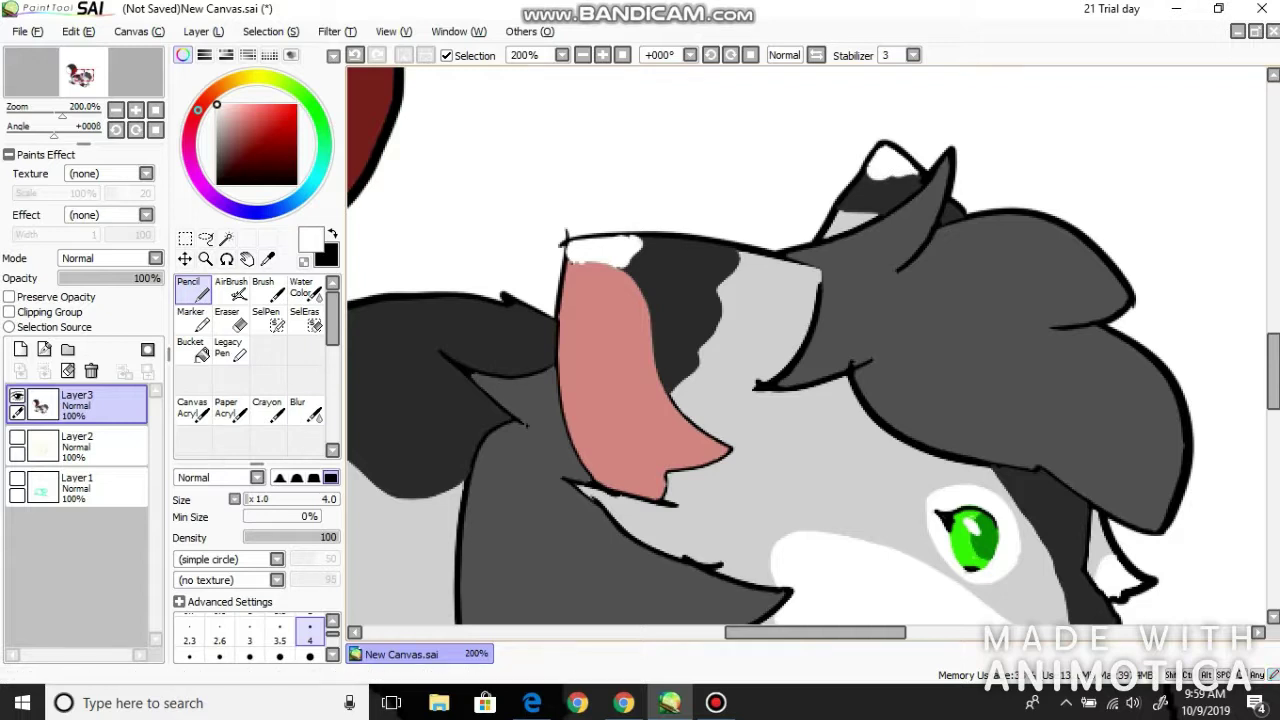
pyautogui.click(205, 259)
pyautogui.click(630, 465)
pyautogui.moveTo(630, 465); pyautogui.dragTo(780, 370)
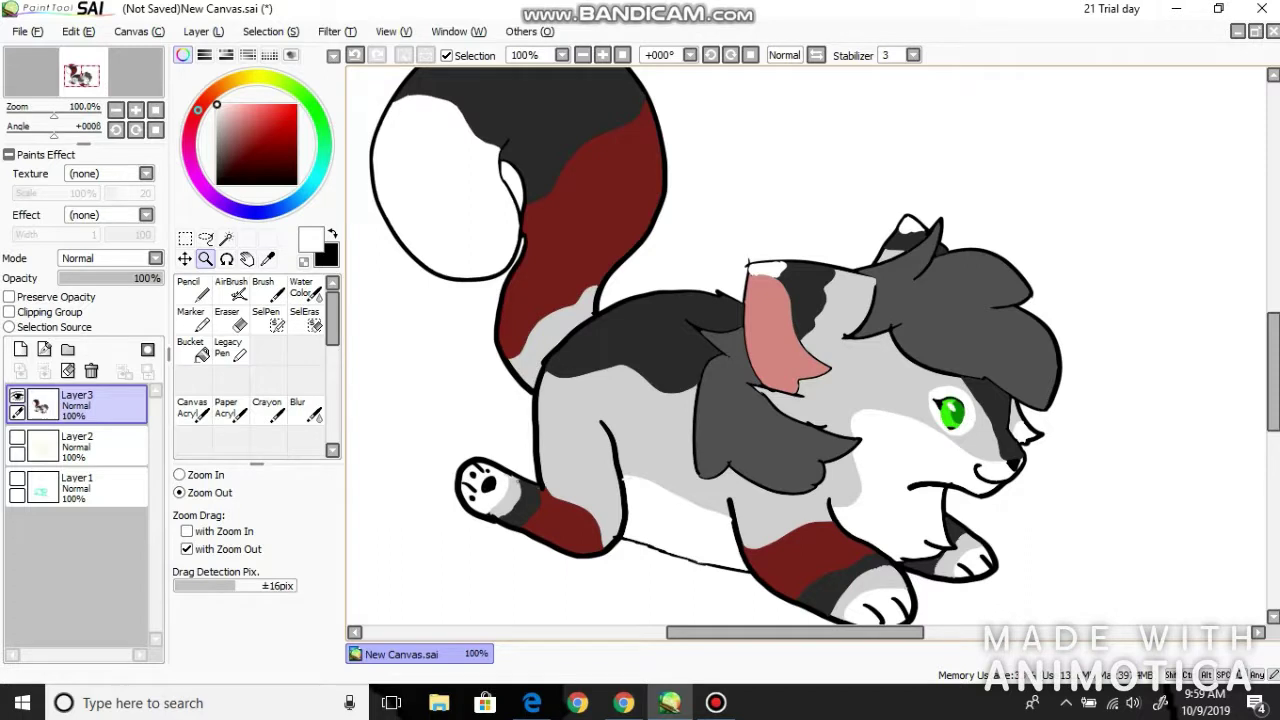
pyautogui.click(267, 259)
pyautogui.click(620, 330)
pyautogui.click(190, 348)
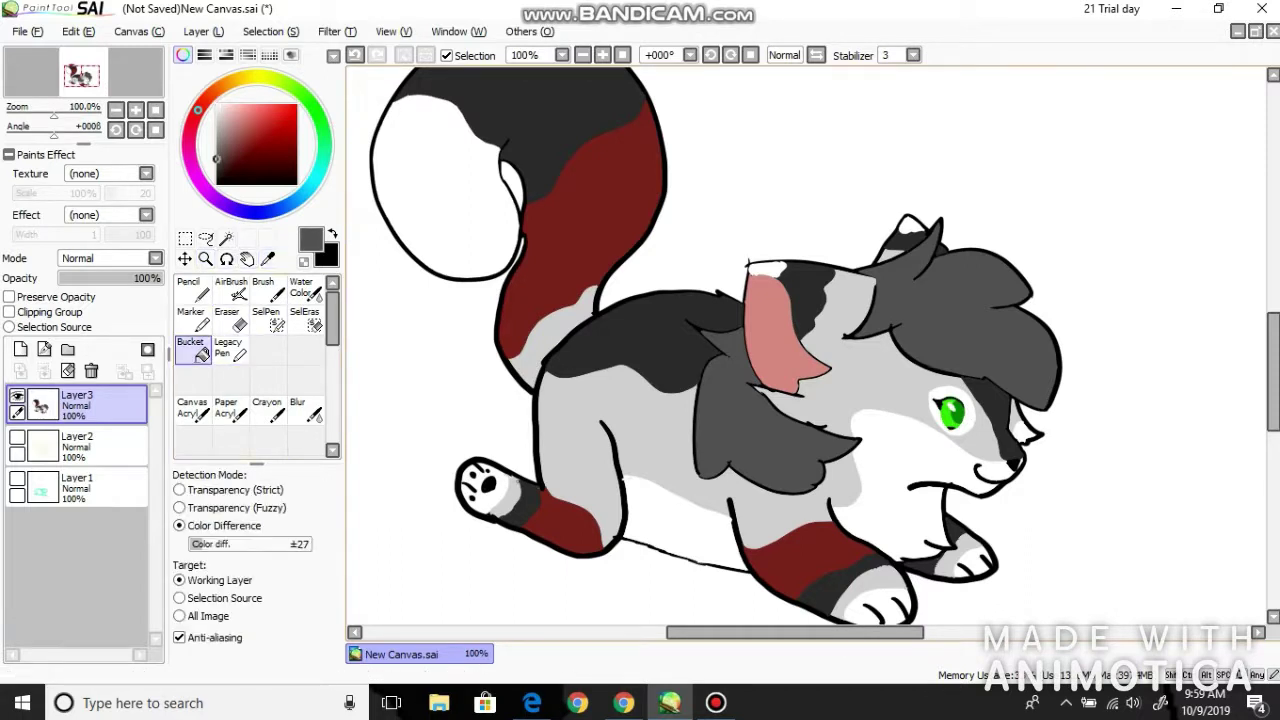
pyautogui.scroll(-1, 700, 350)
pyautogui.click(240, 184)
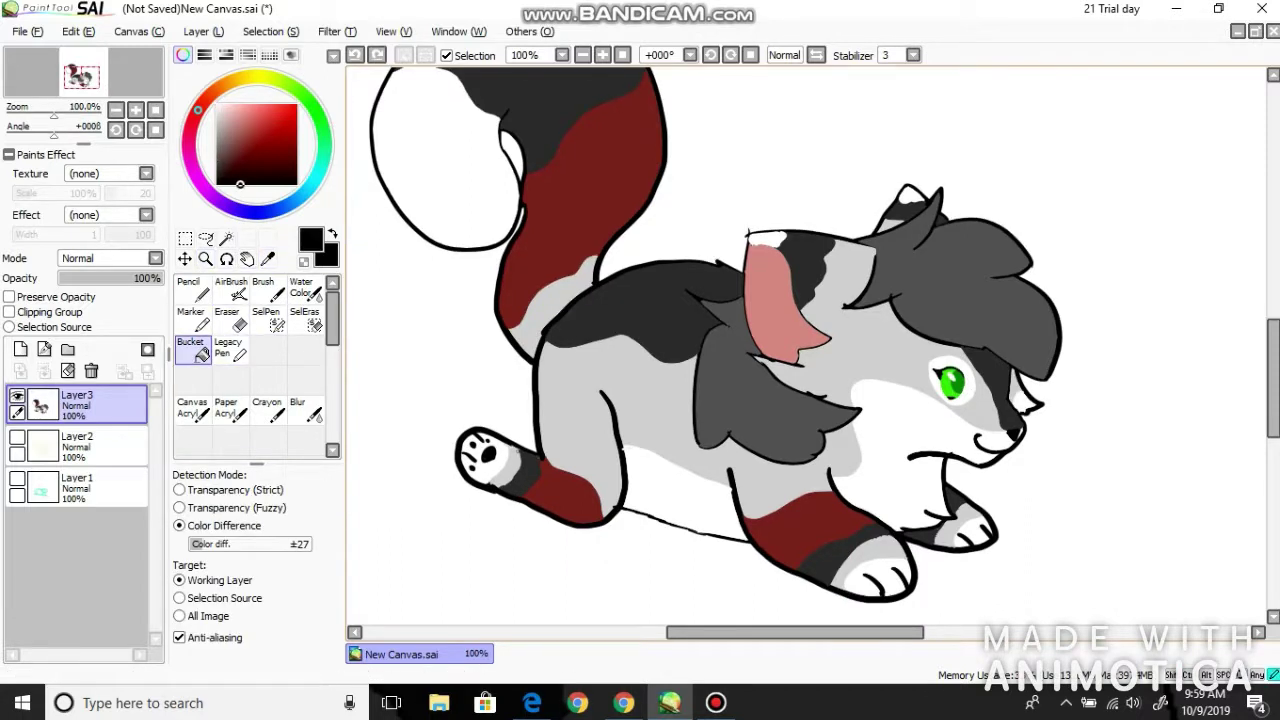
pyautogui.click(190, 290)
pyautogui.click(731, 492)
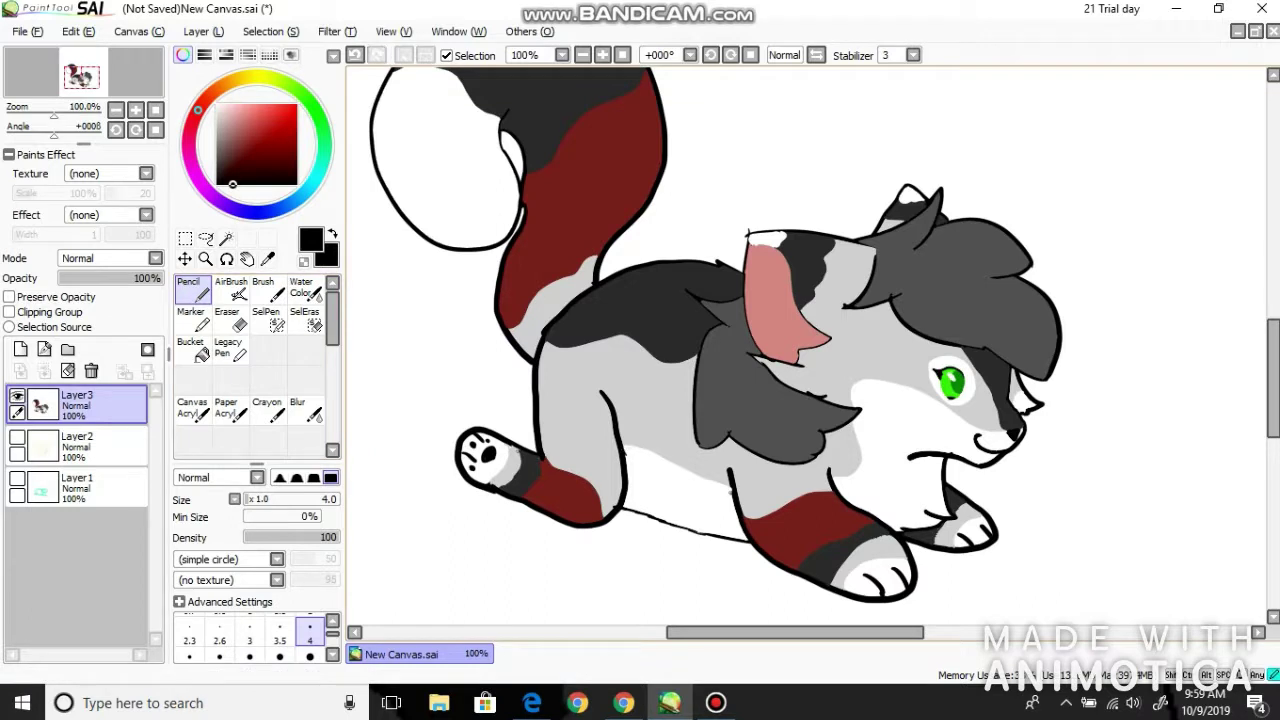
# Delete the hidden sketch layers Layer2 and Layer1.
pyautogui.click(205, 258)
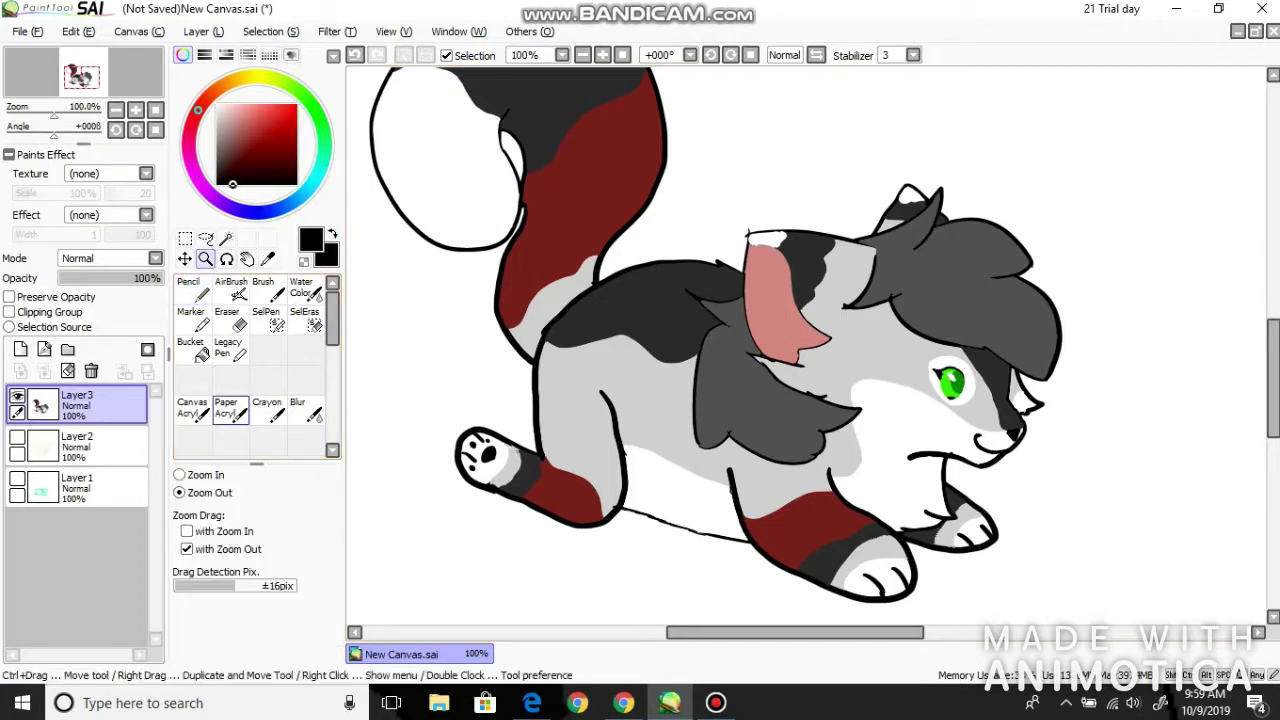
pyautogui.press('-')
pyautogui.press('-')
pyautogui.click(77, 446)
pyautogui.keyDown('shift'); pyautogui.click(77, 488); pyautogui.keyUp('shift')
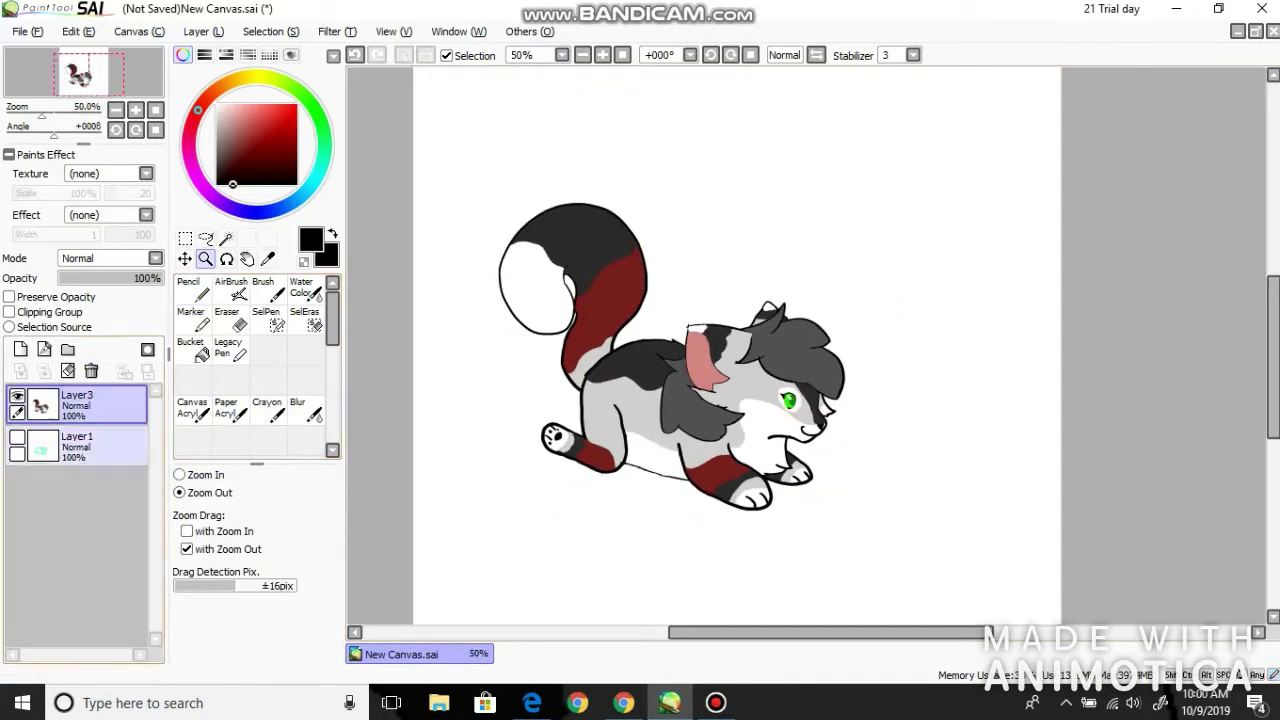
pyautogui.click(91, 371)
# Fill the background around the animal with a light tan, using Transparency (Strict) detection.
pyautogui.click(190, 346)
pyautogui.click(232, 120)
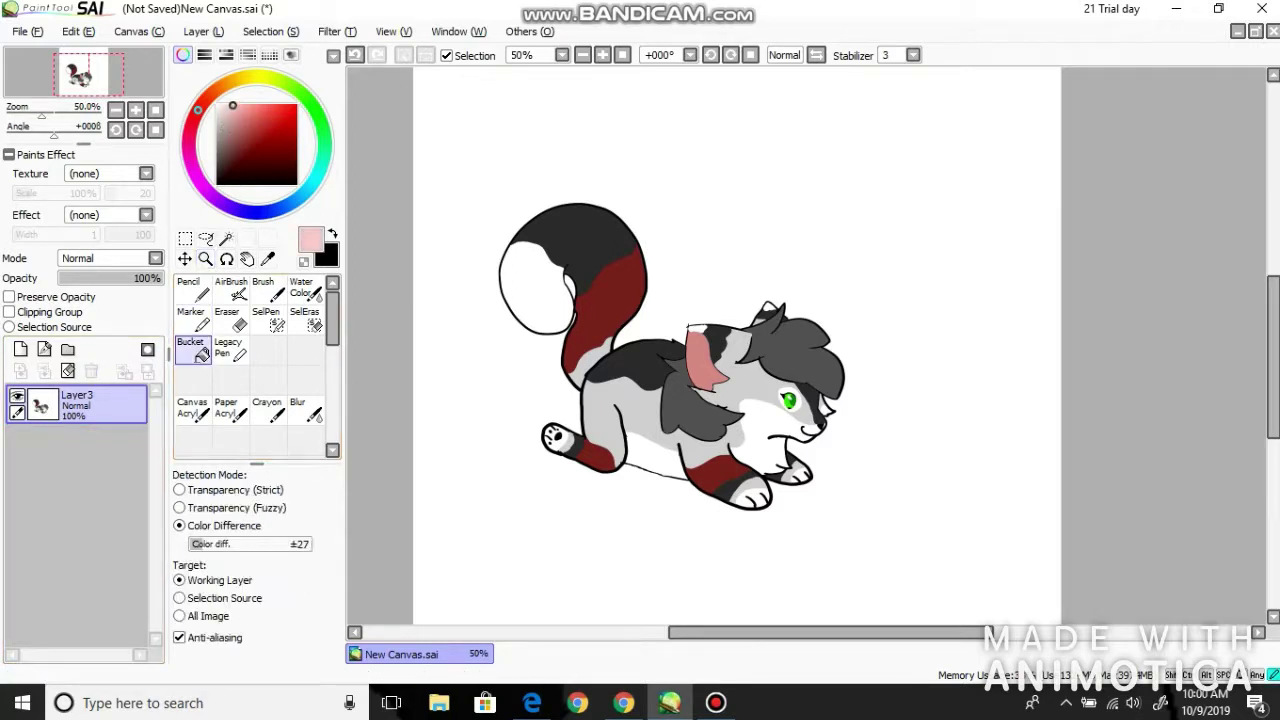
pyautogui.click(220, 88)
pyautogui.click(900, 250)
pyautogui.click(180, 490)
pyautogui.hotkey('ctrl', 'z')
pyautogui.click(900, 250)
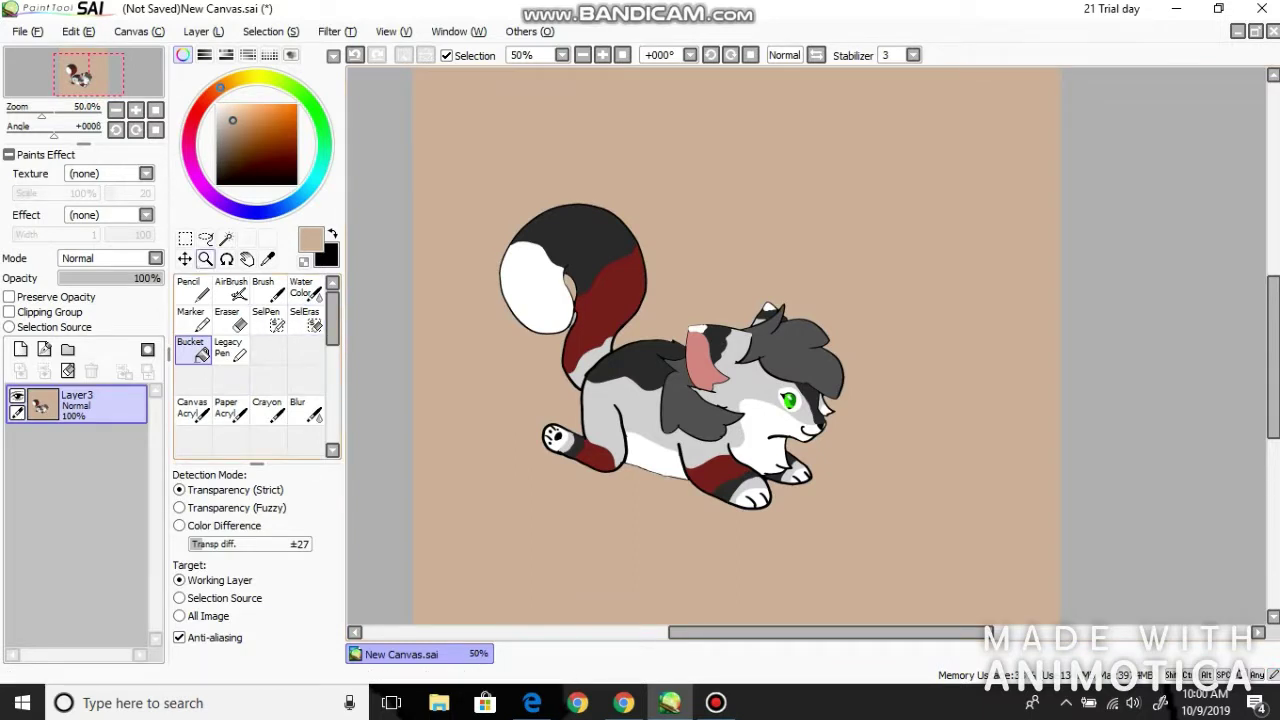
# Touch up the near ear tip's outline in black and handwrite "Rabbit Patches" above the animal's back.
pyautogui.click(205, 259)
pyautogui.click(706, 334)
pyautogui.press('n')
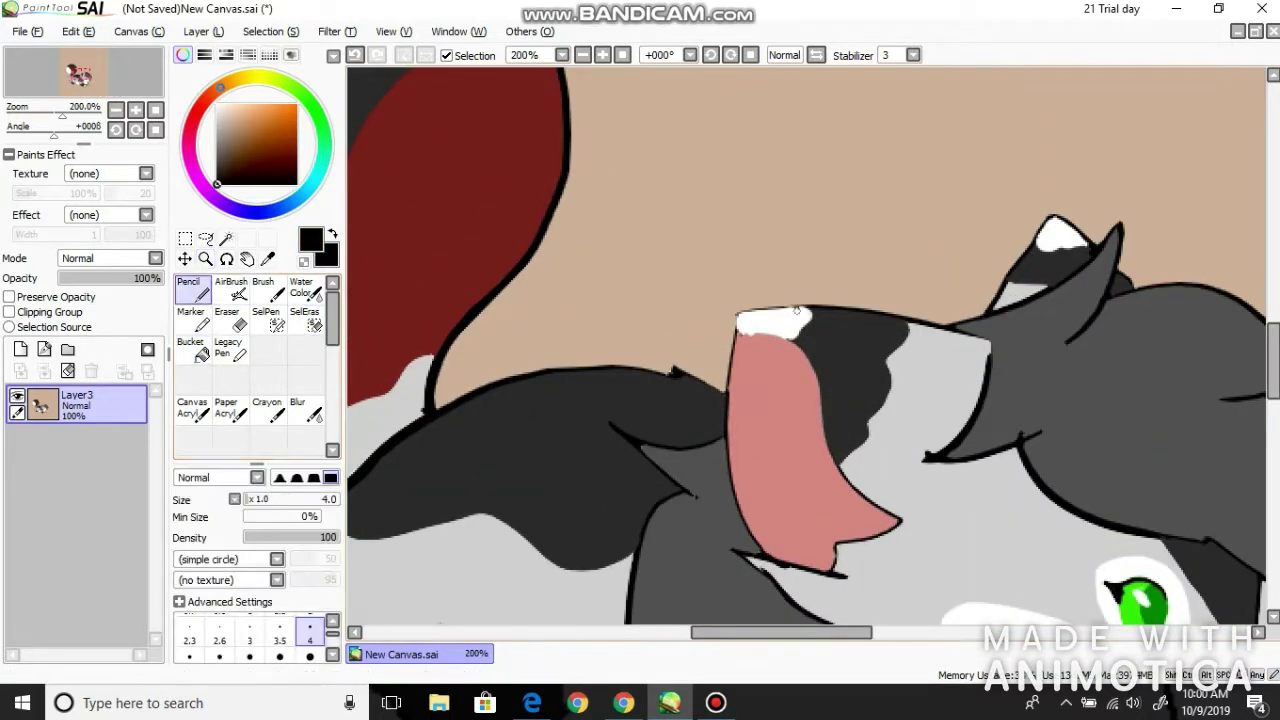
pyautogui.moveTo(516, 300)
pyautogui.mouseDown()
pyautogui.moveTo(545, 340)
pyautogui.moveTo(578, 300)
pyautogui.moveTo(624, 285)
pyautogui.mouseUp()
pyautogui.moveTo(566, 330)
pyautogui.mouseDown()
pyautogui.moveTo(626, 345)
pyautogui.moveTo(712, 310)
pyautogui.mouseUp()
pyautogui.click(205, 259)
pyautogui.click(500, 390)
pyautogui.click(500, 390)
pyautogui.click(500, 390)
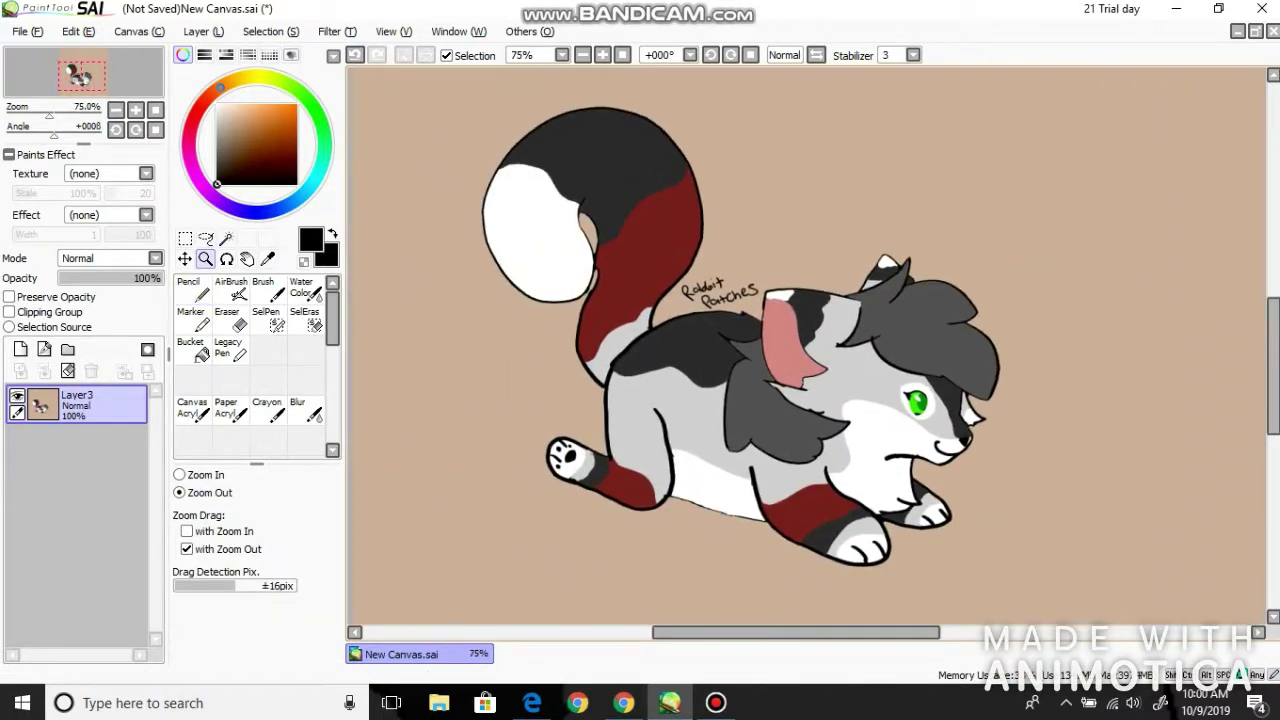